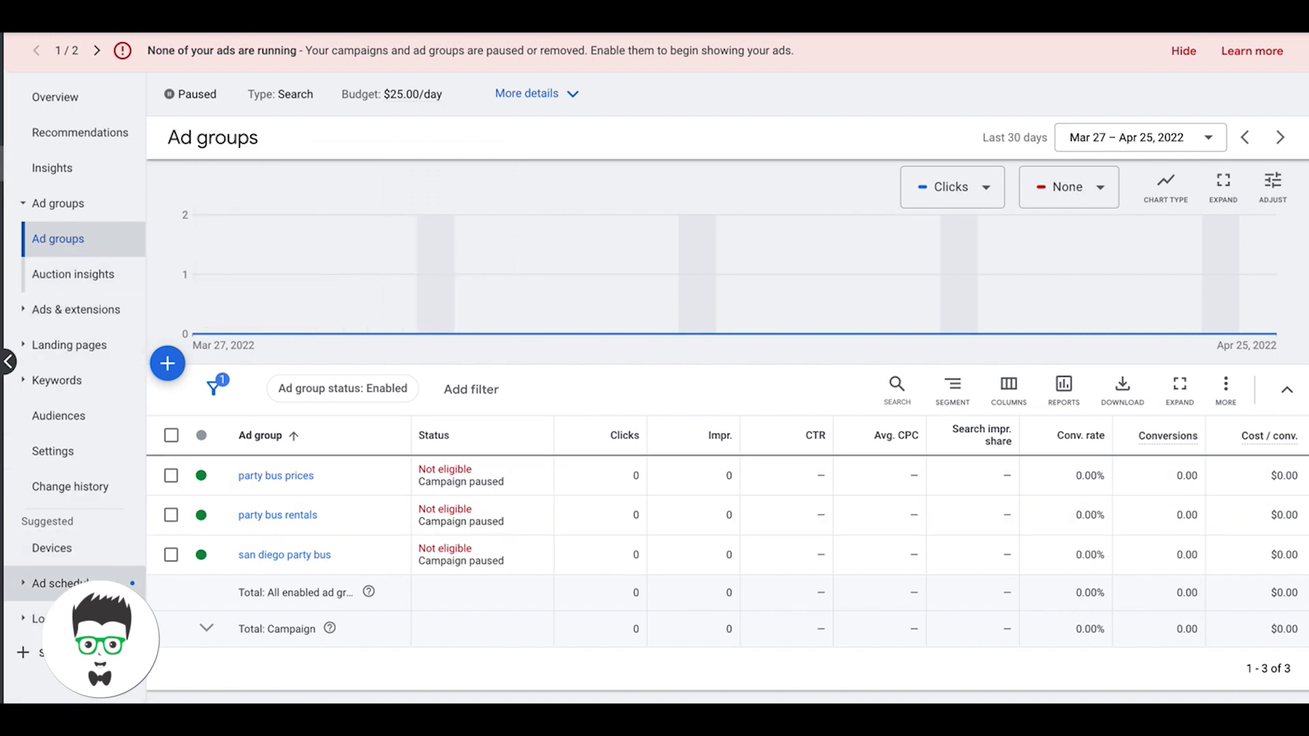
Open the campaign's Locations page listing San Diego CA and San Diego County (+4%) targets.
click(30, 619)
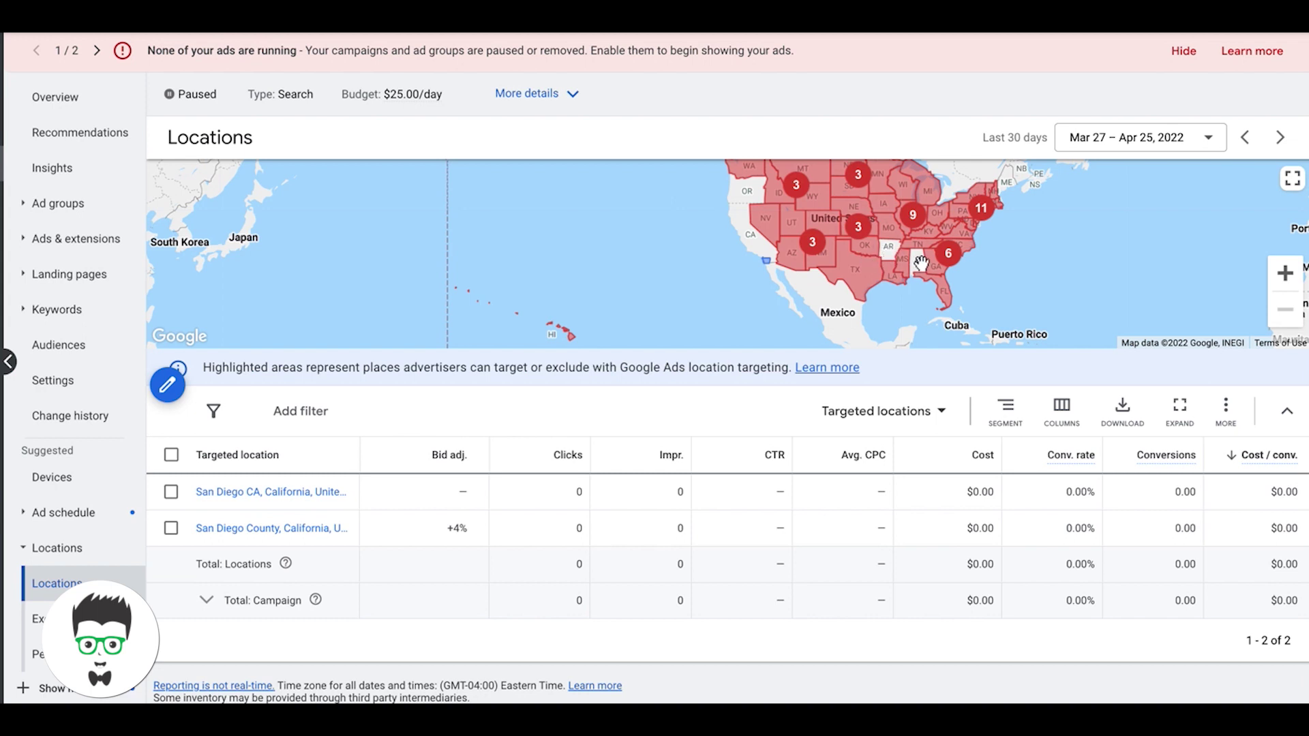
Review the San Diego targets on the map, then bring up the excluded US states list.
drag(912, 259, 913, 281)
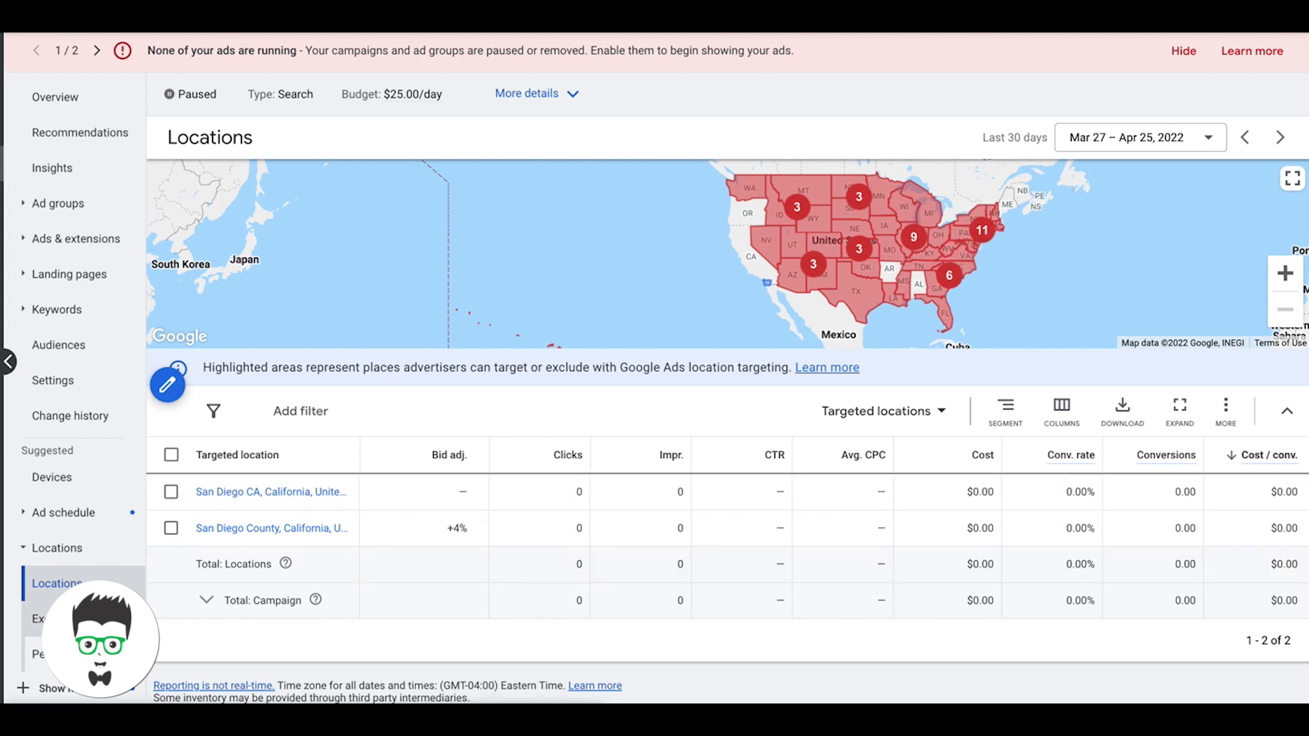
click(38, 618)
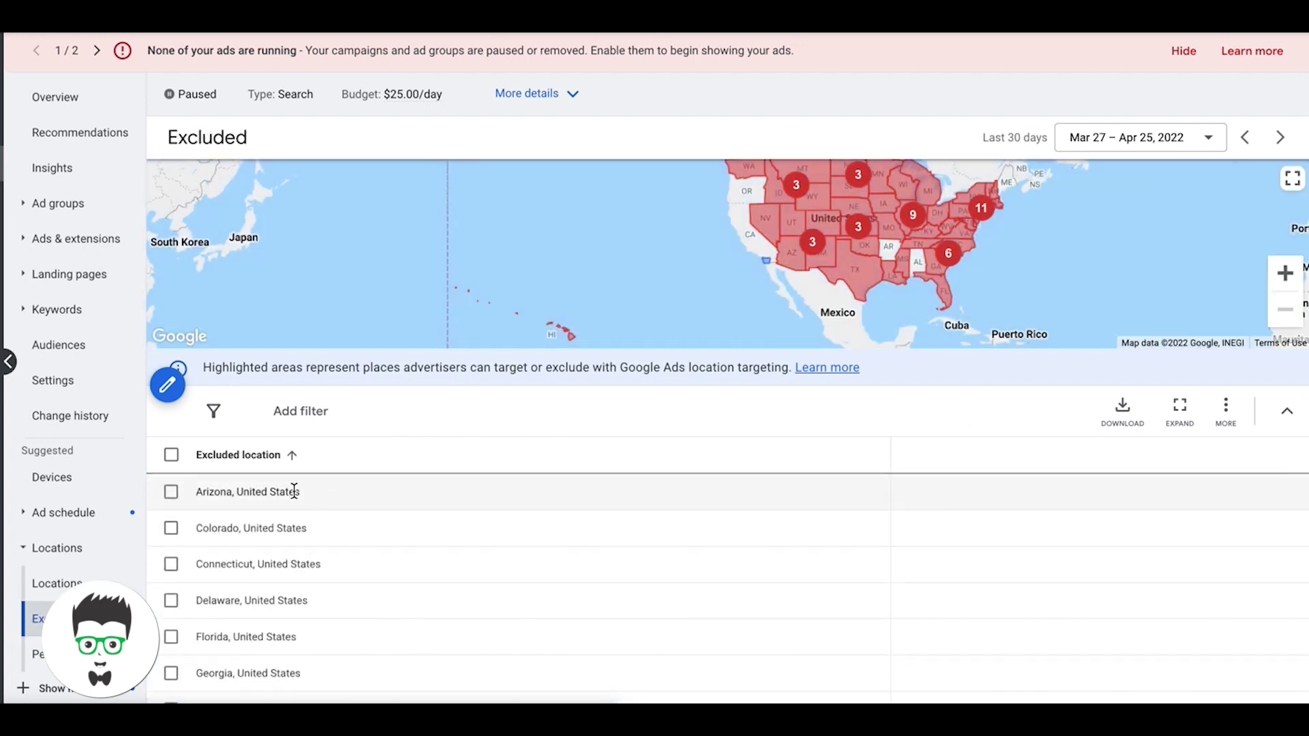
Exclude Oregon via an 'or' location search, save, and reopen the exclusions editor.
scroll(289, 480, down, 1)
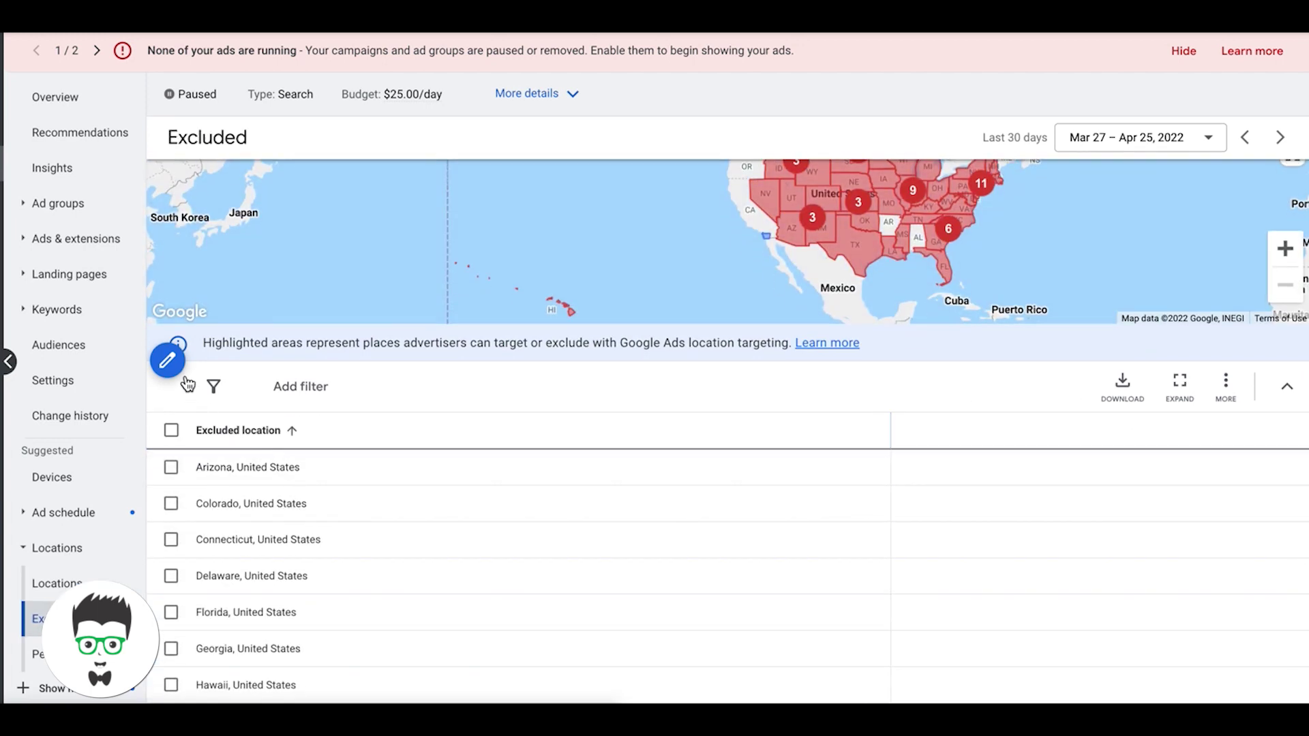
scroll(360, 433, up, 1)
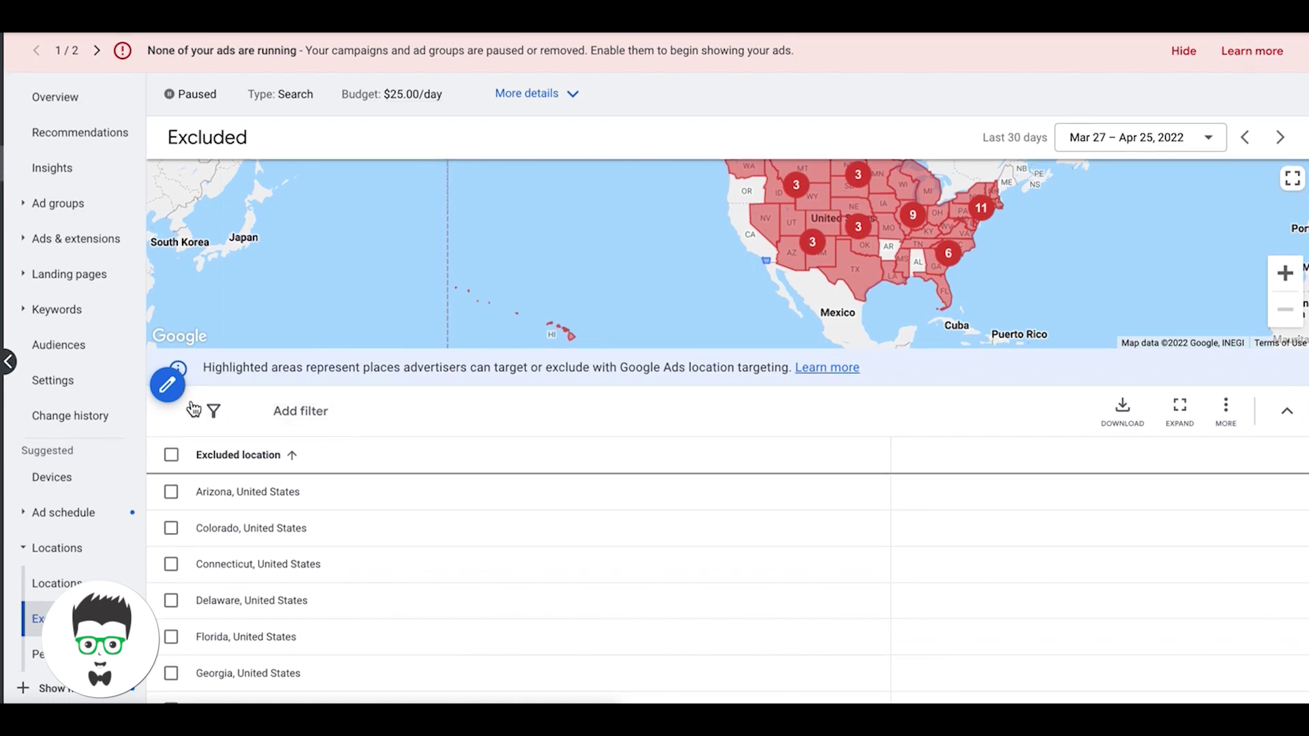
click(167, 386)
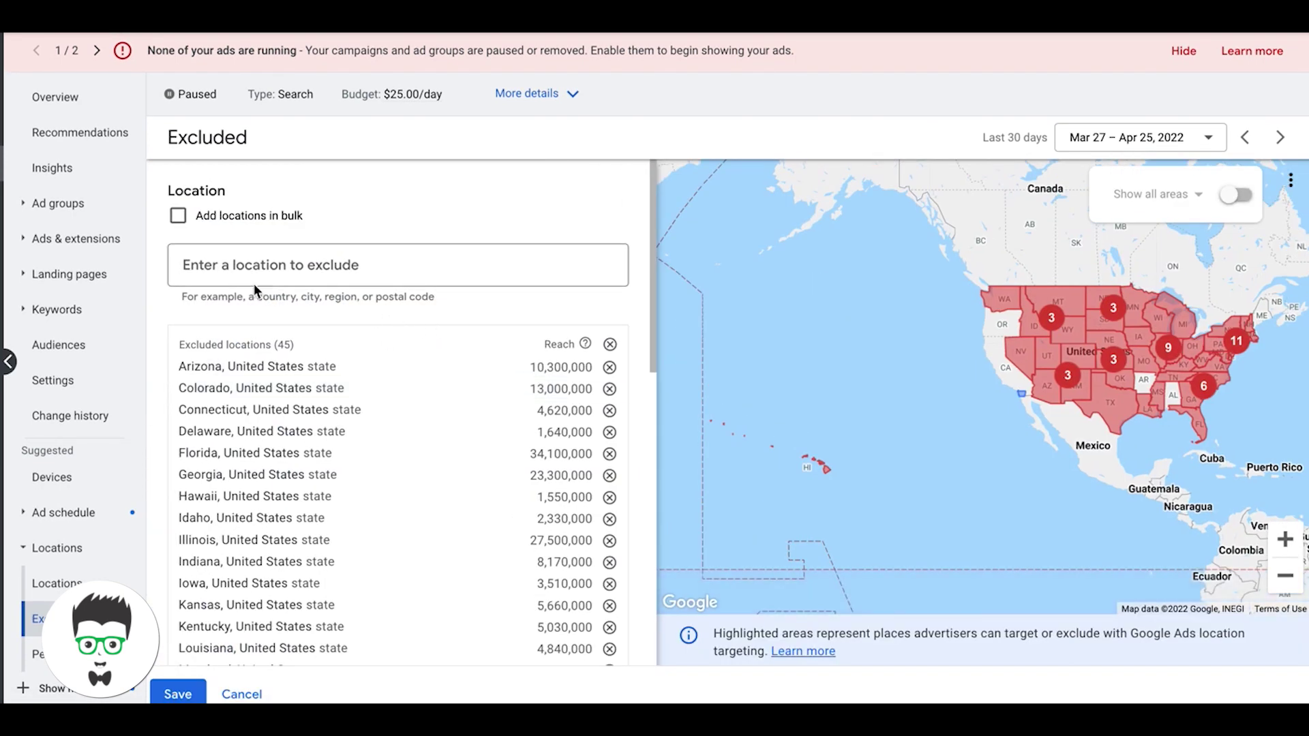
click(221, 267)
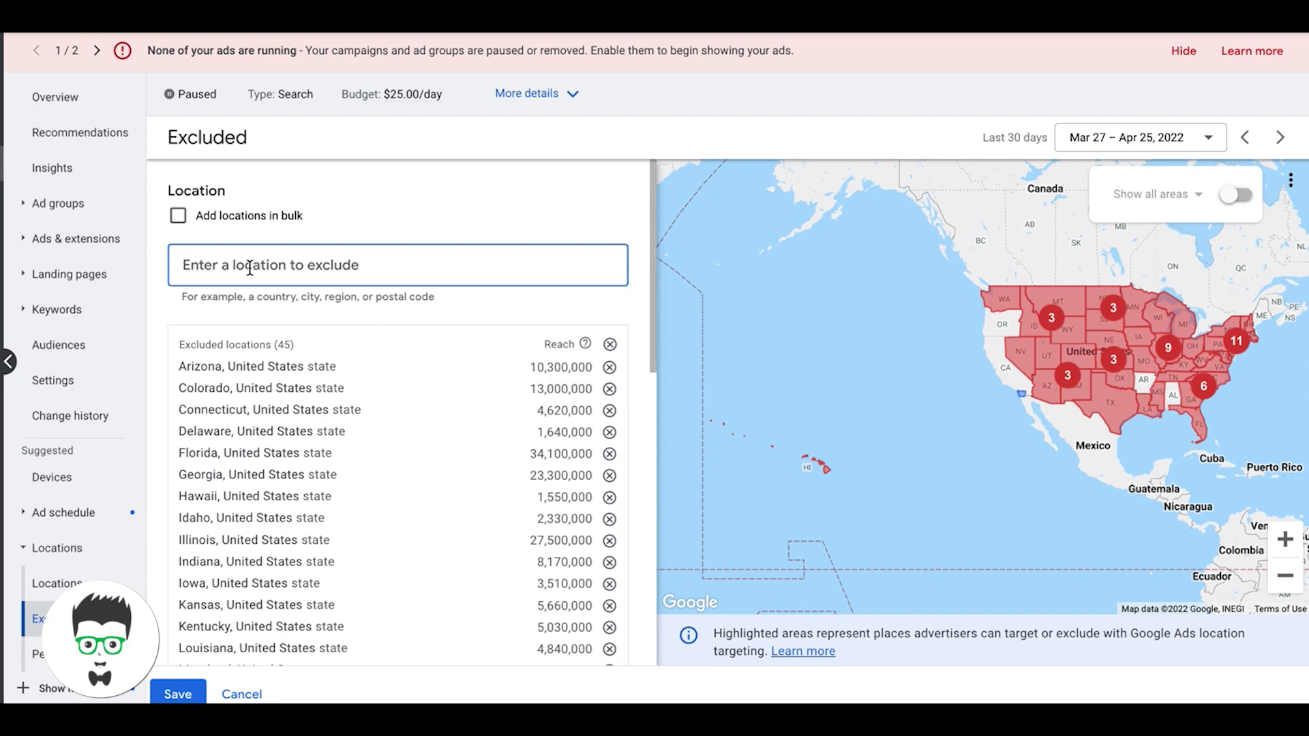
text(or)
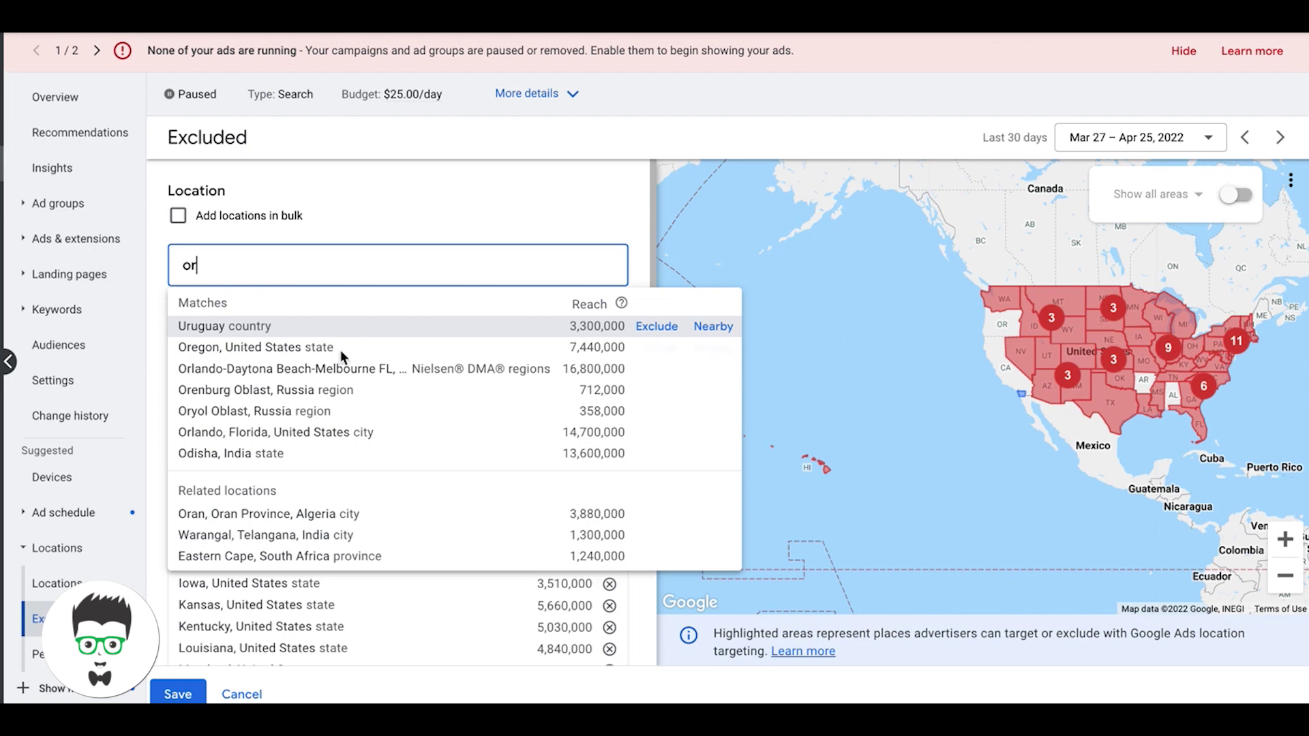
click(652, 349)
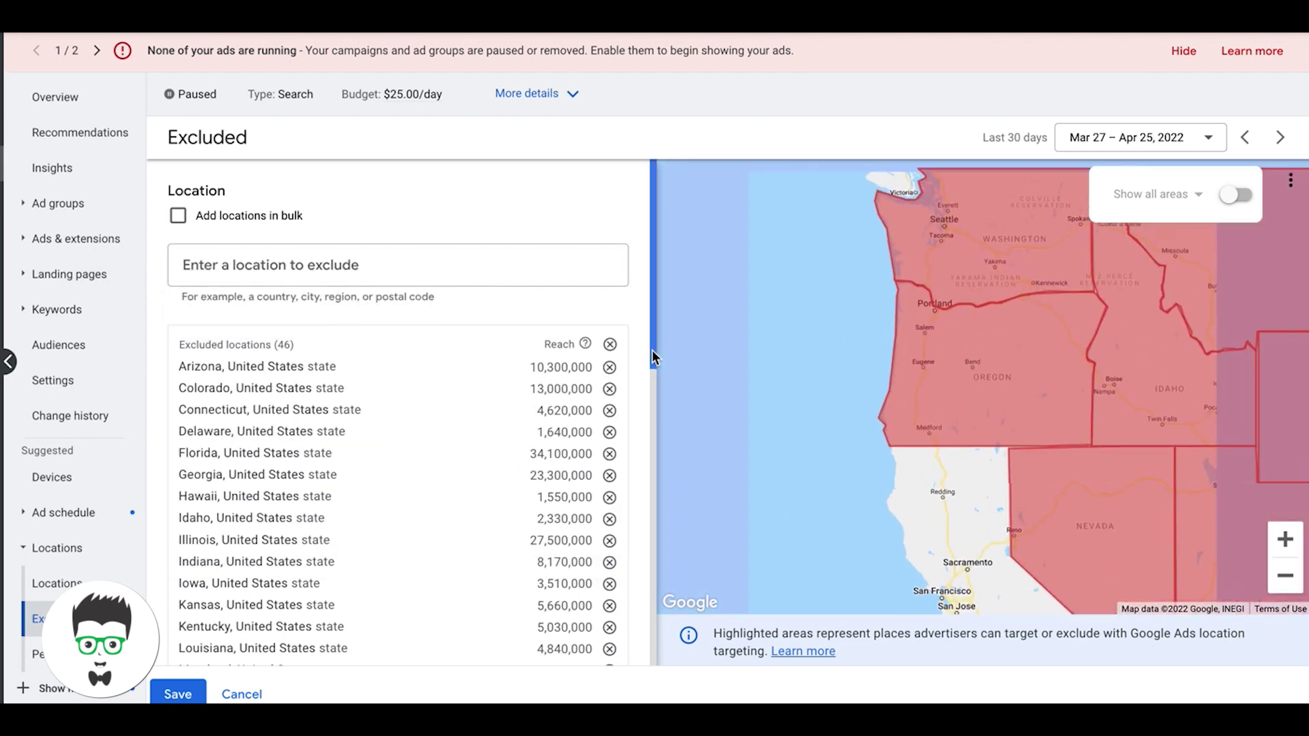
click(178, 694)
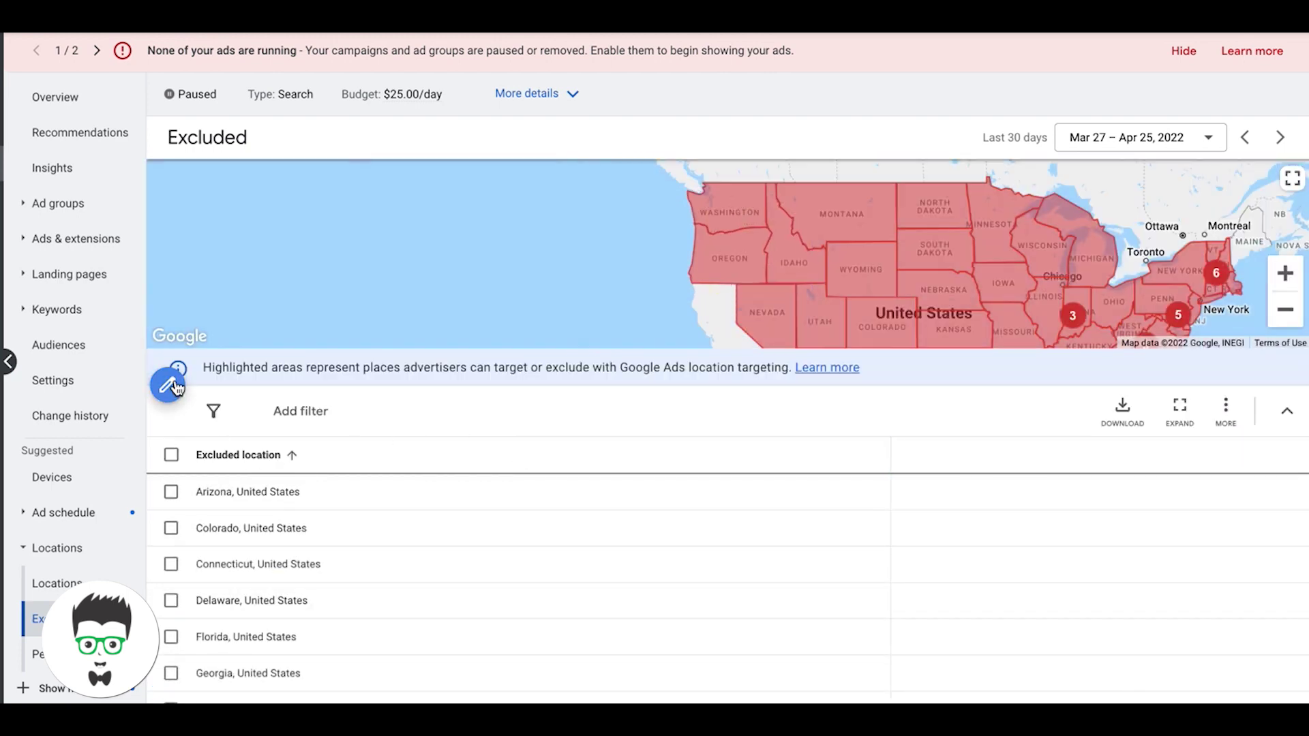
click(167, 384)
Exclude the whole country of Mexico from the campaign's locations.
drag(1065, 421, 999, 120)
drag(1099, 341, 949, 206)
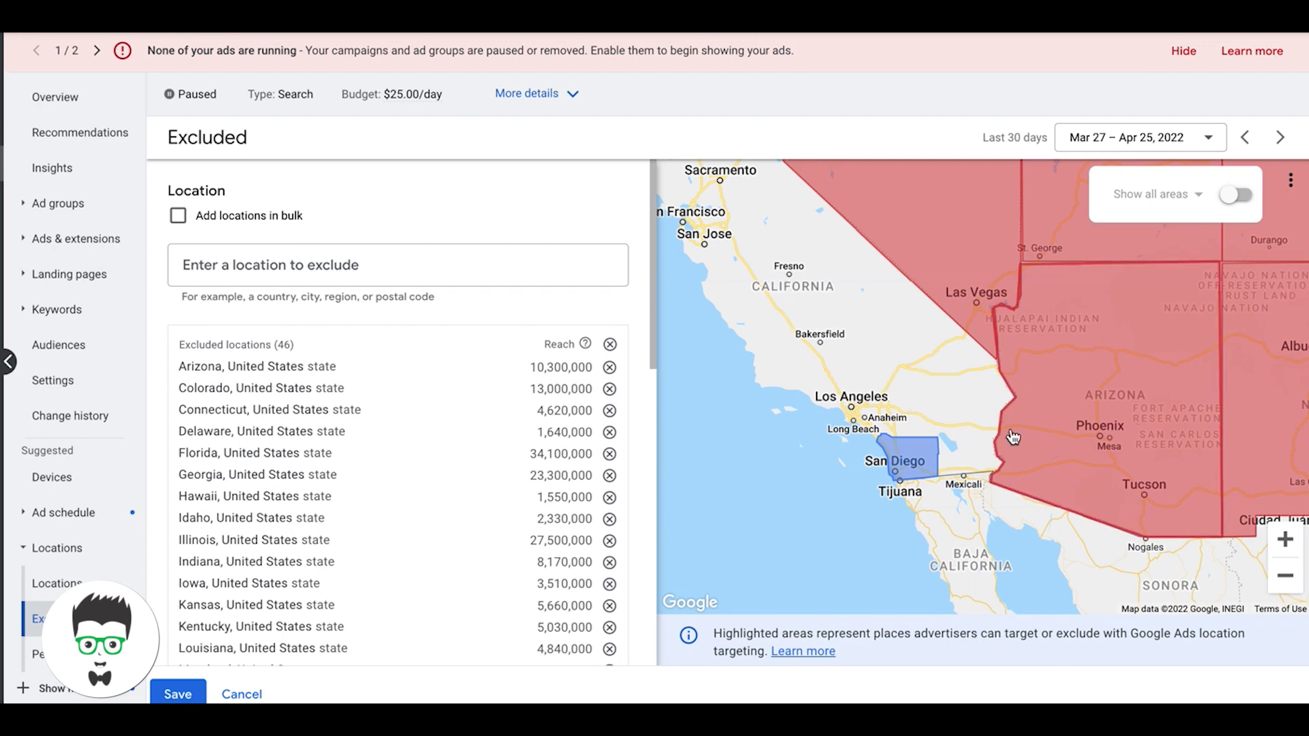
click(260, 270)
text(mexico)
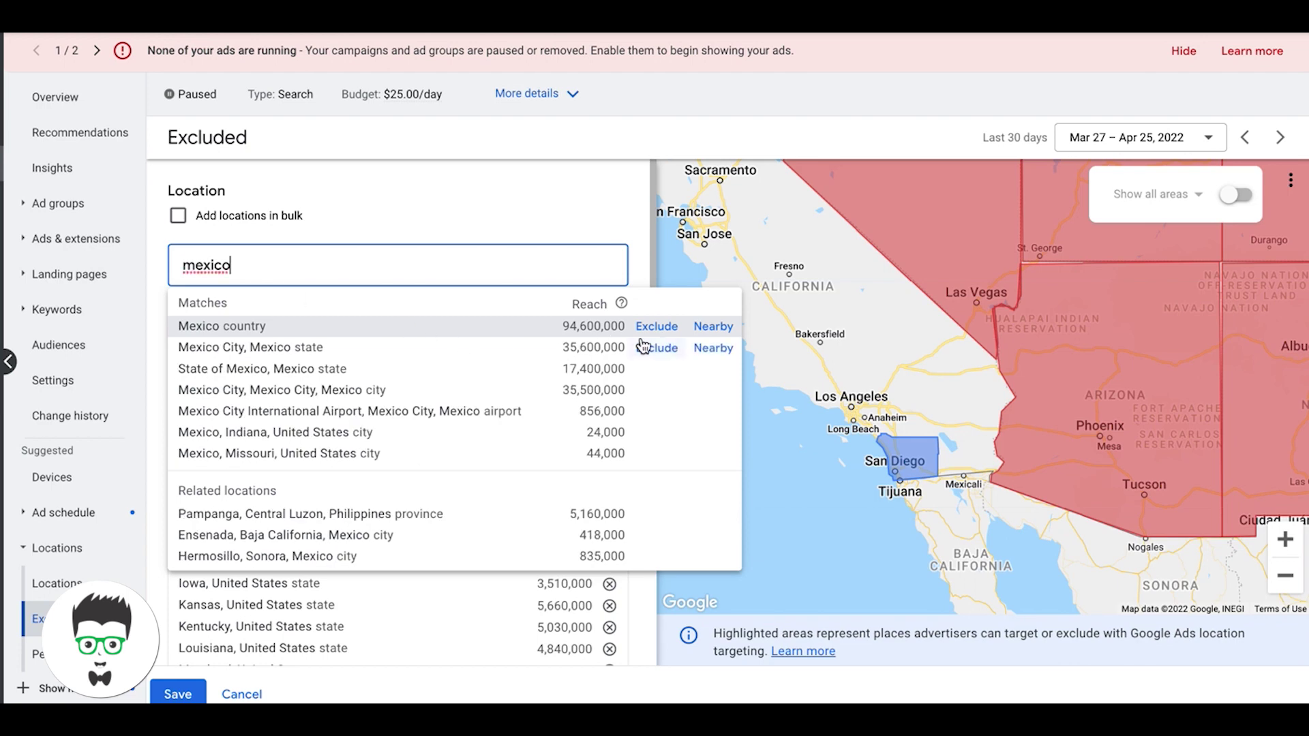
click(646, 327)
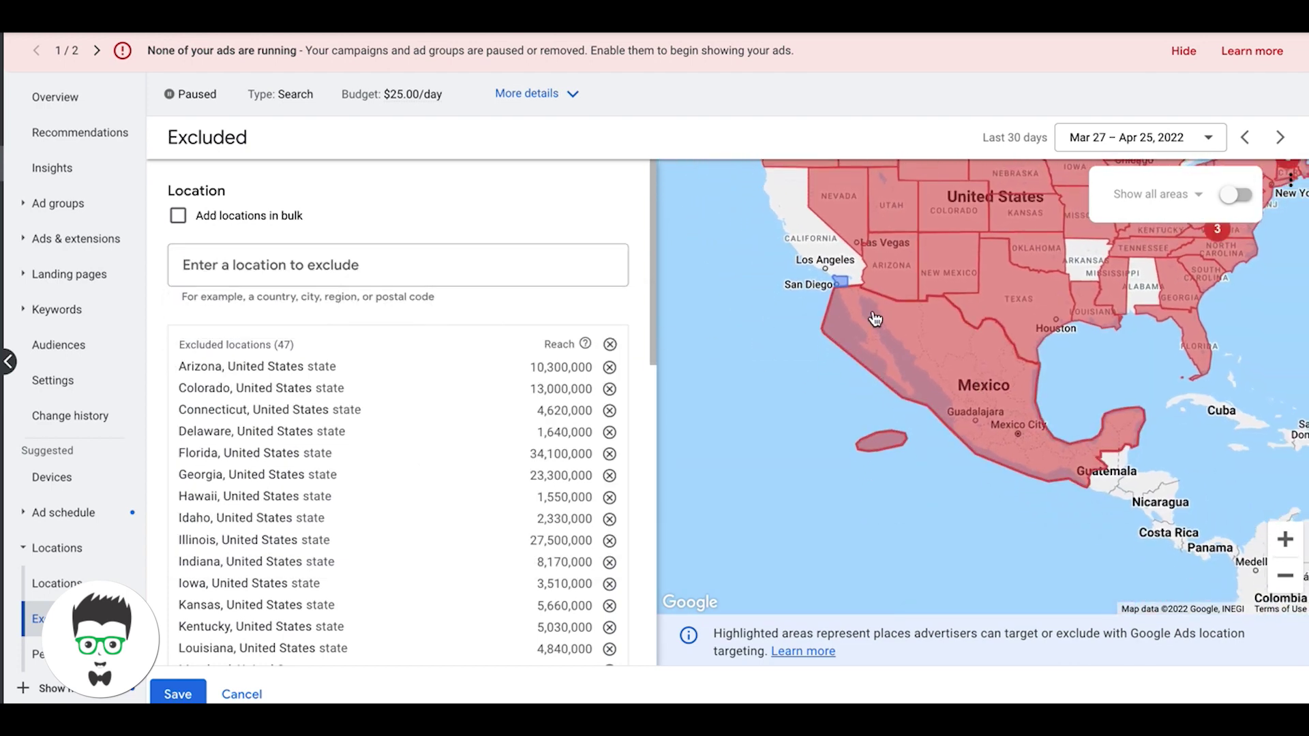
click(1286, 539)
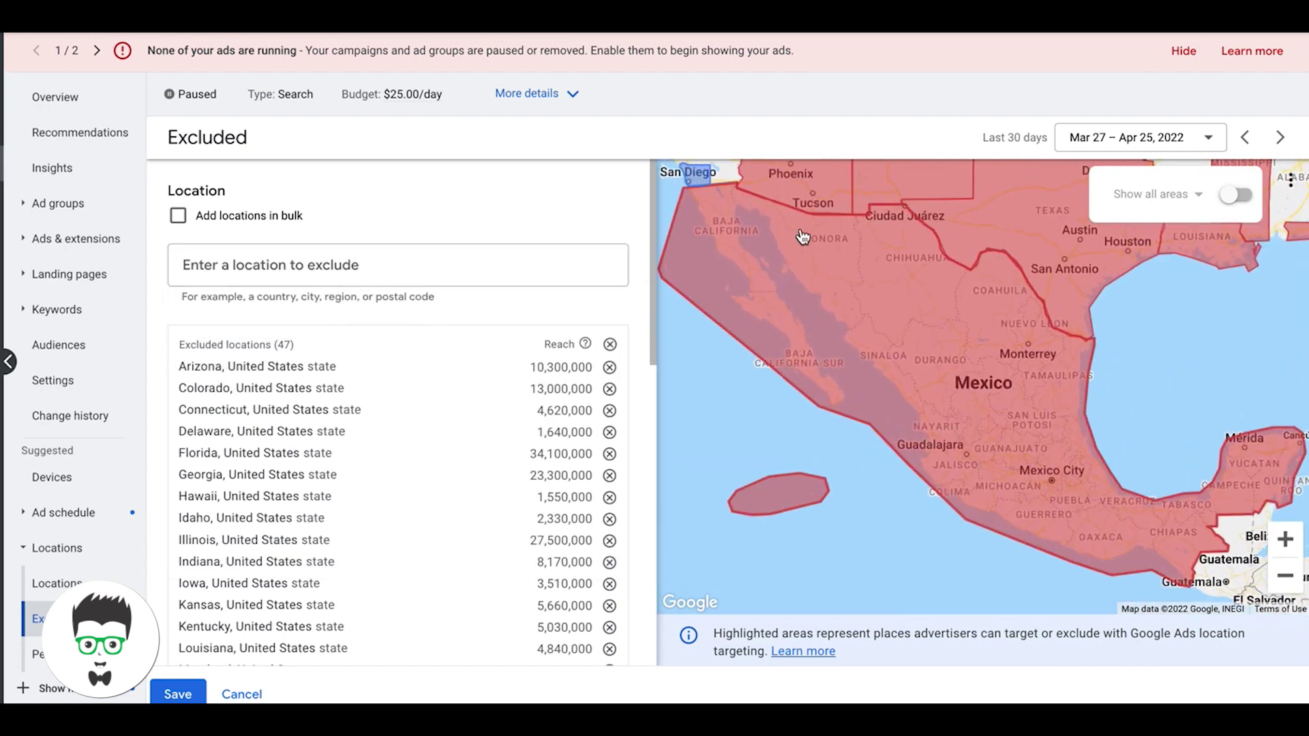
drag(663, 171, 858, 381)
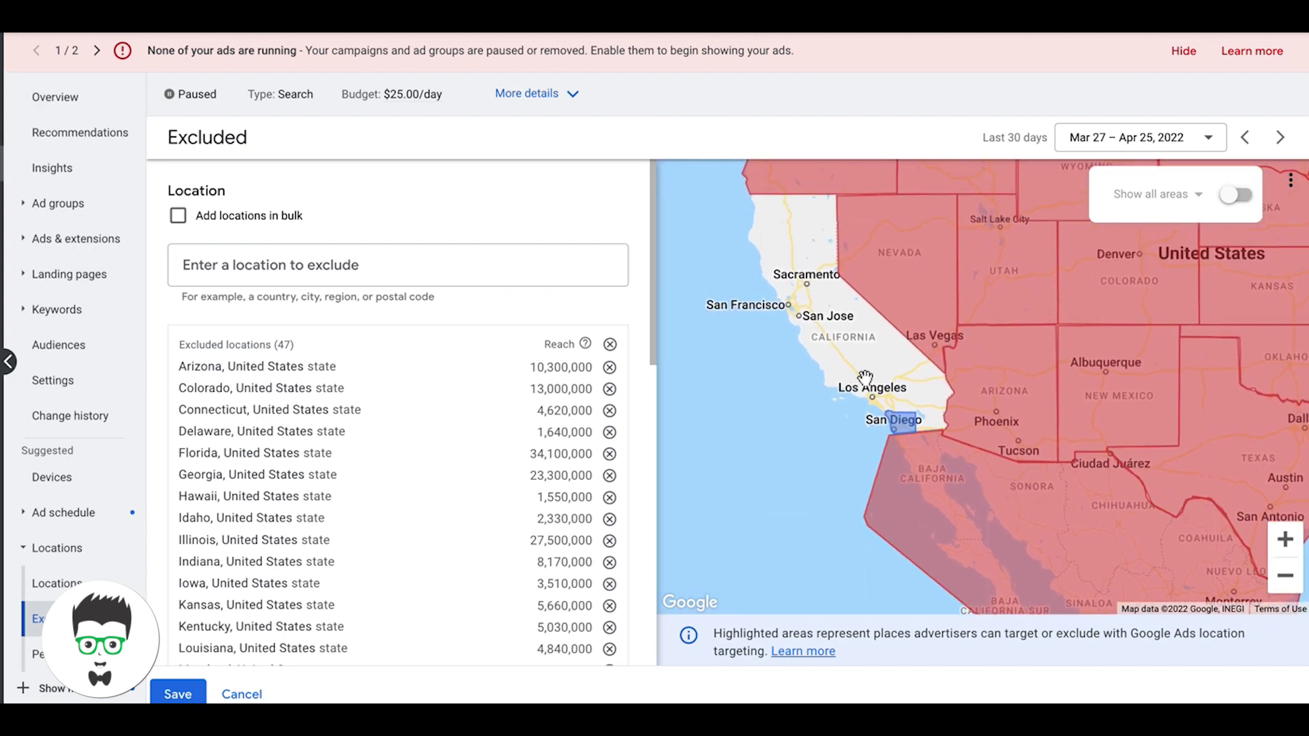
Exclude the Sacramento-Stockton-Modesto and San Francisco-Oakland-San Jose metro regions.
click(258, 267)
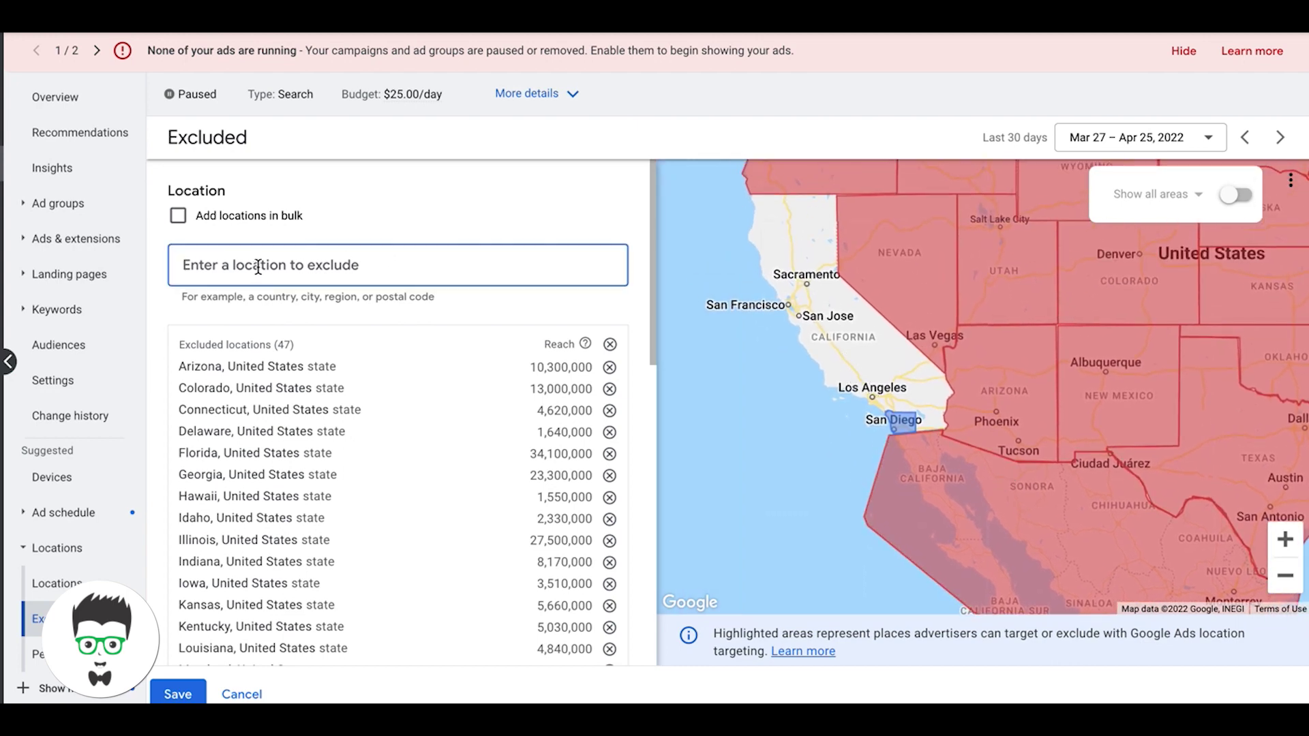
text(sacram)
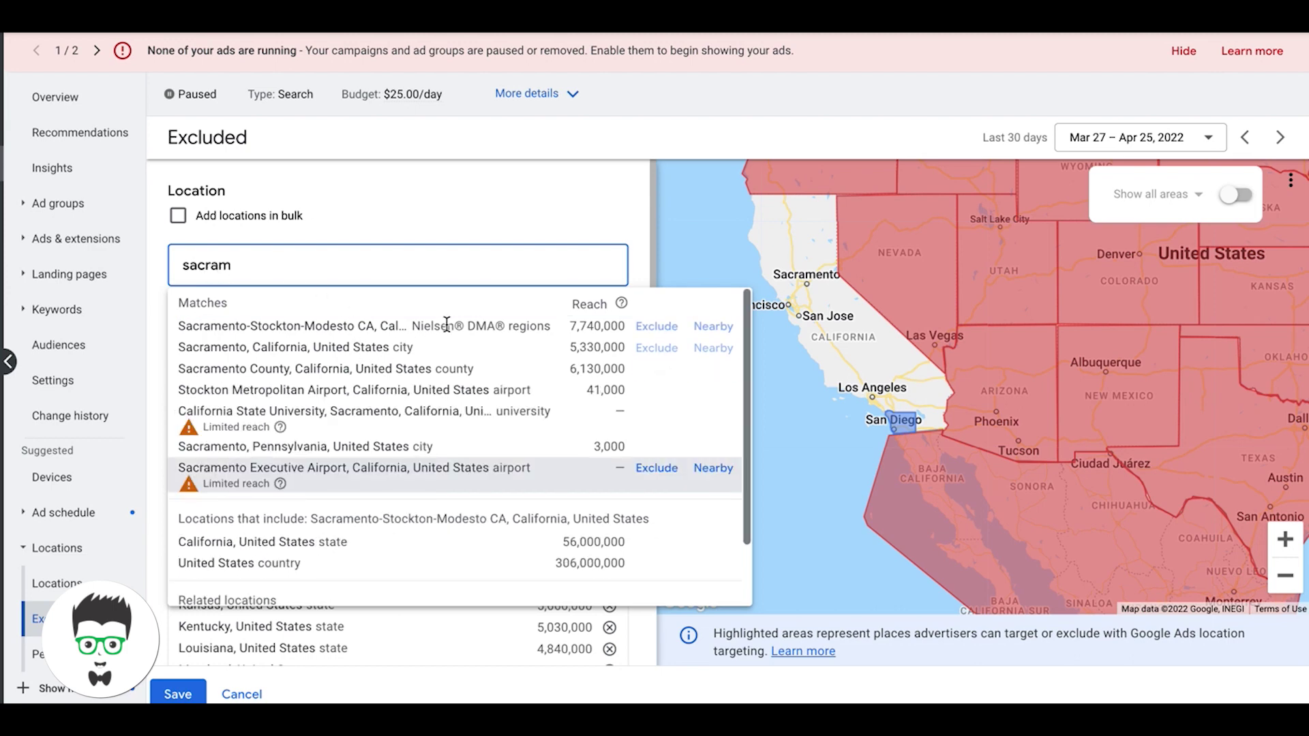
click(642, 328)
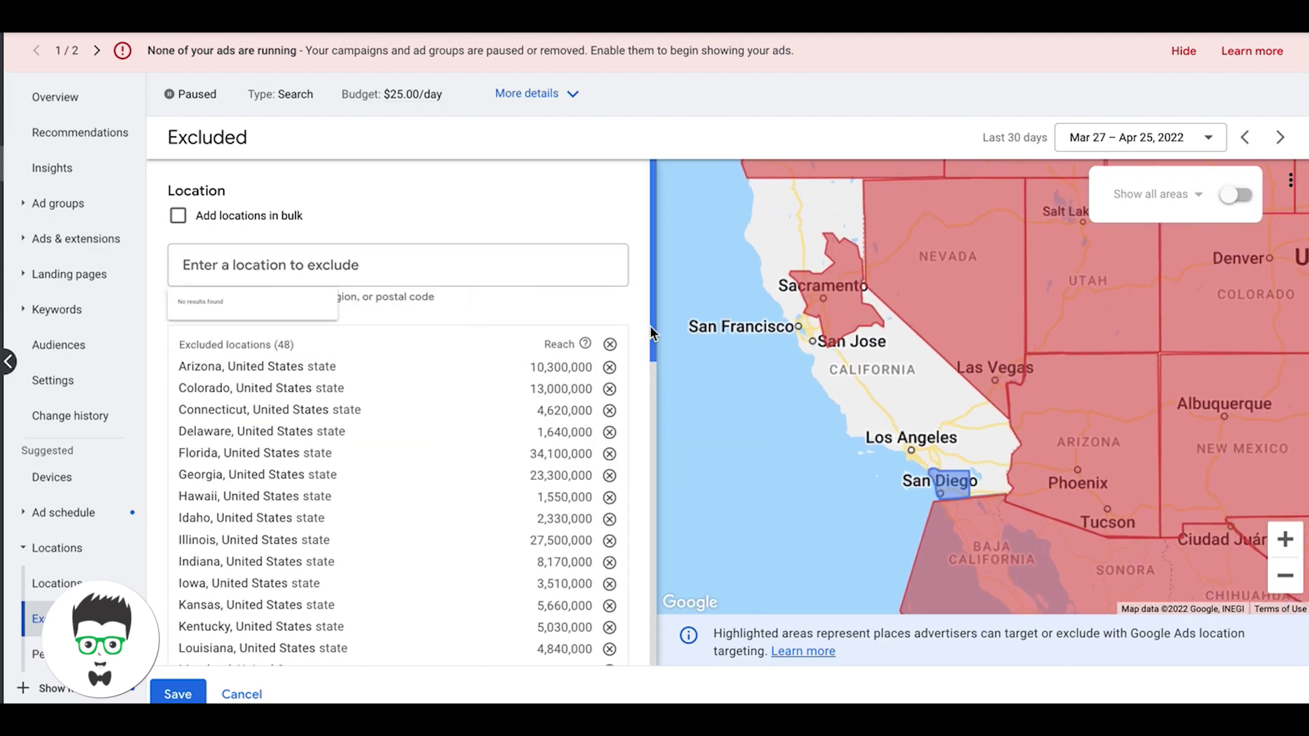
click(338, 271)
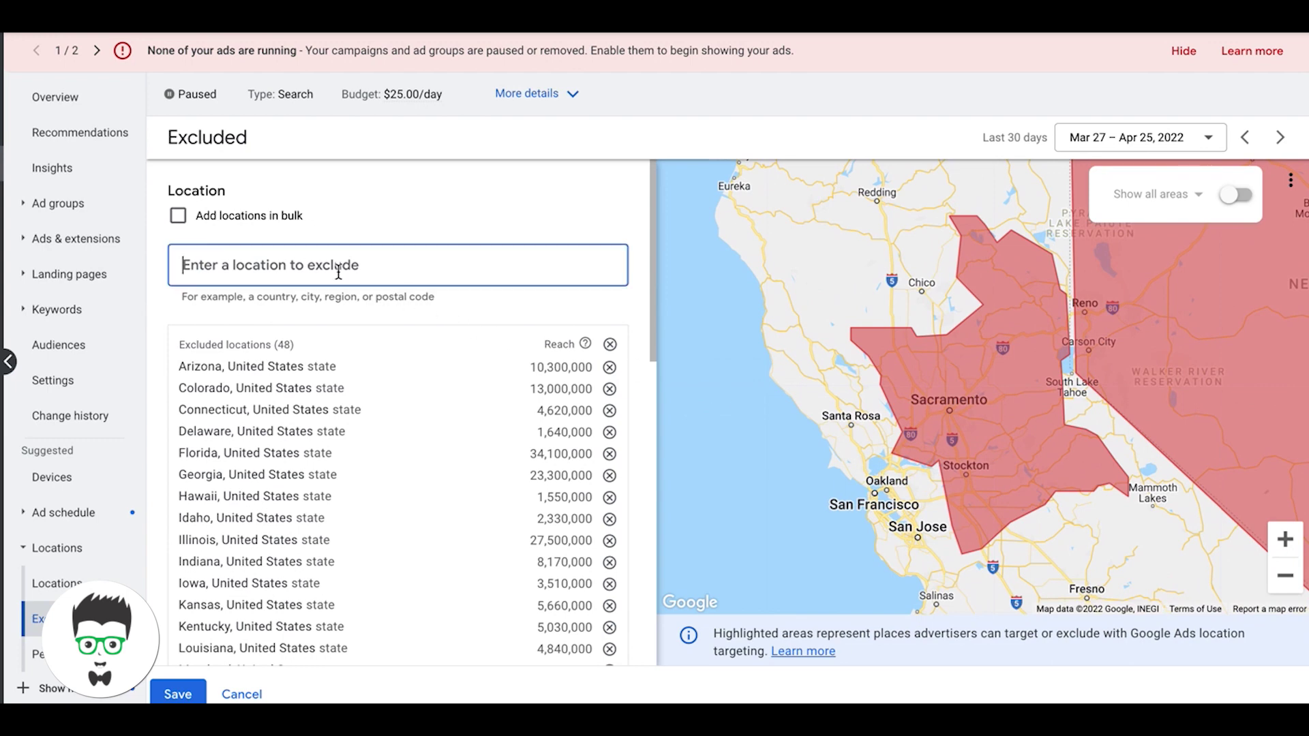
text(san fr)
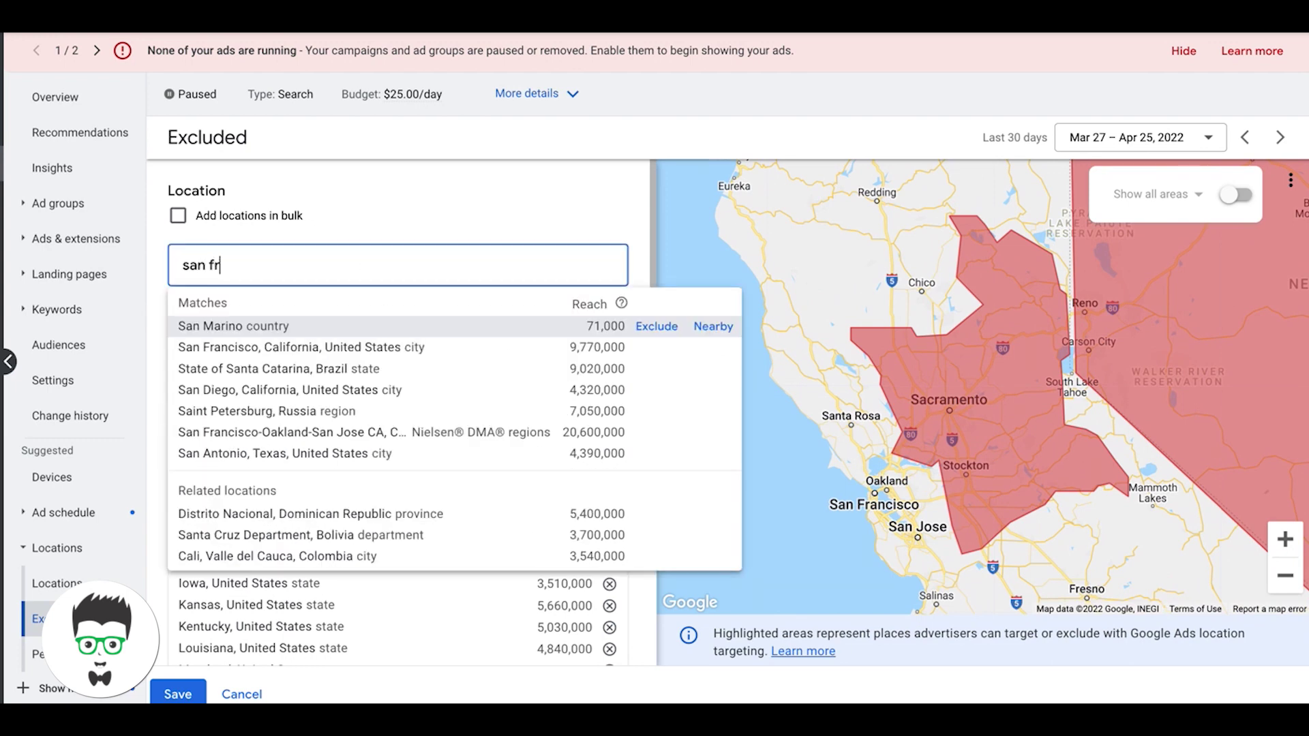
text(an)
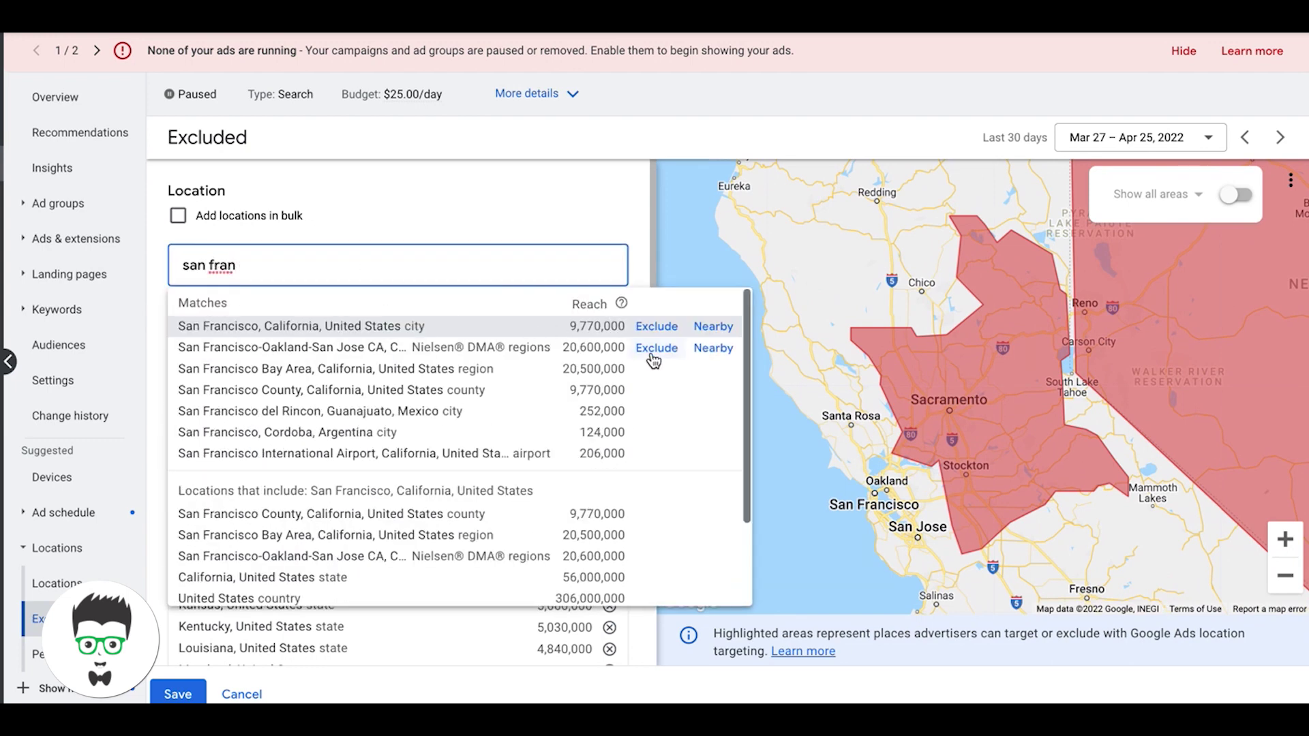
click(652, 349)
Exclude the Fresno-Visalia and Bakersfield CA DMA regions.
drag(1125, 425, 954, 289)
click(359, 262)
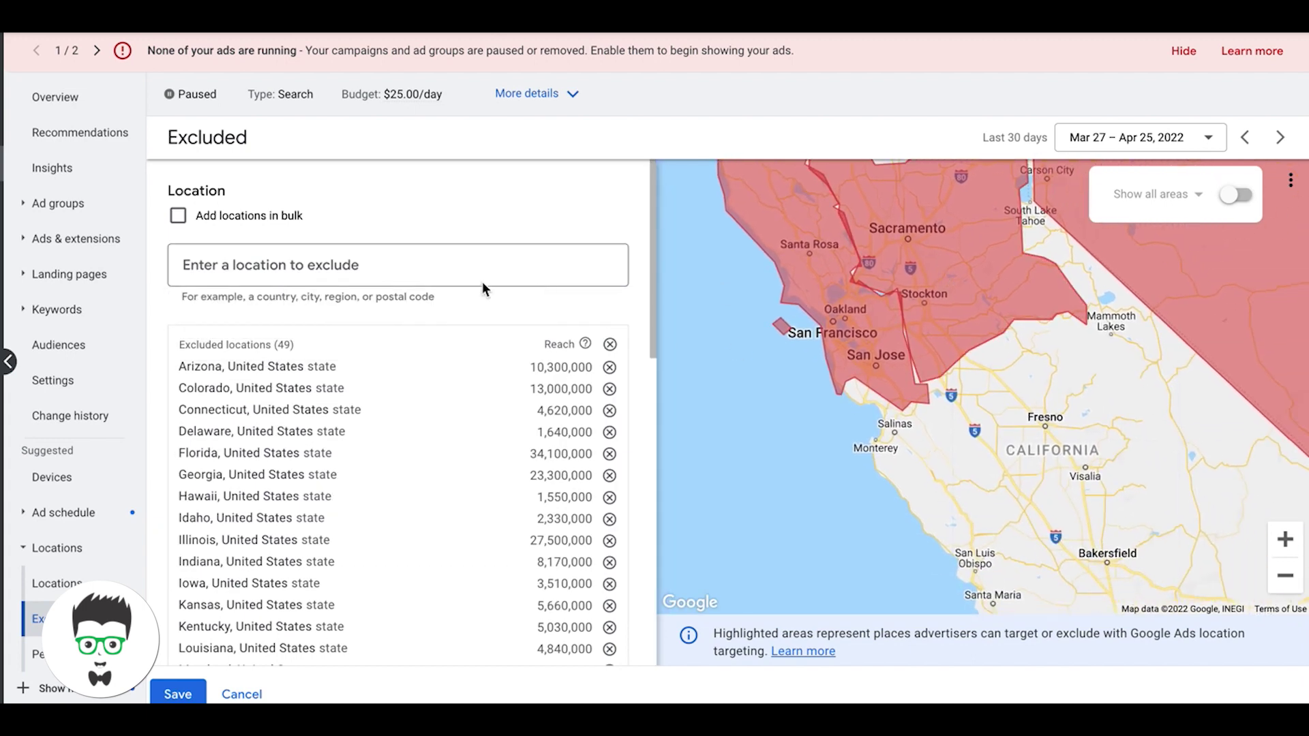
text(fresno)
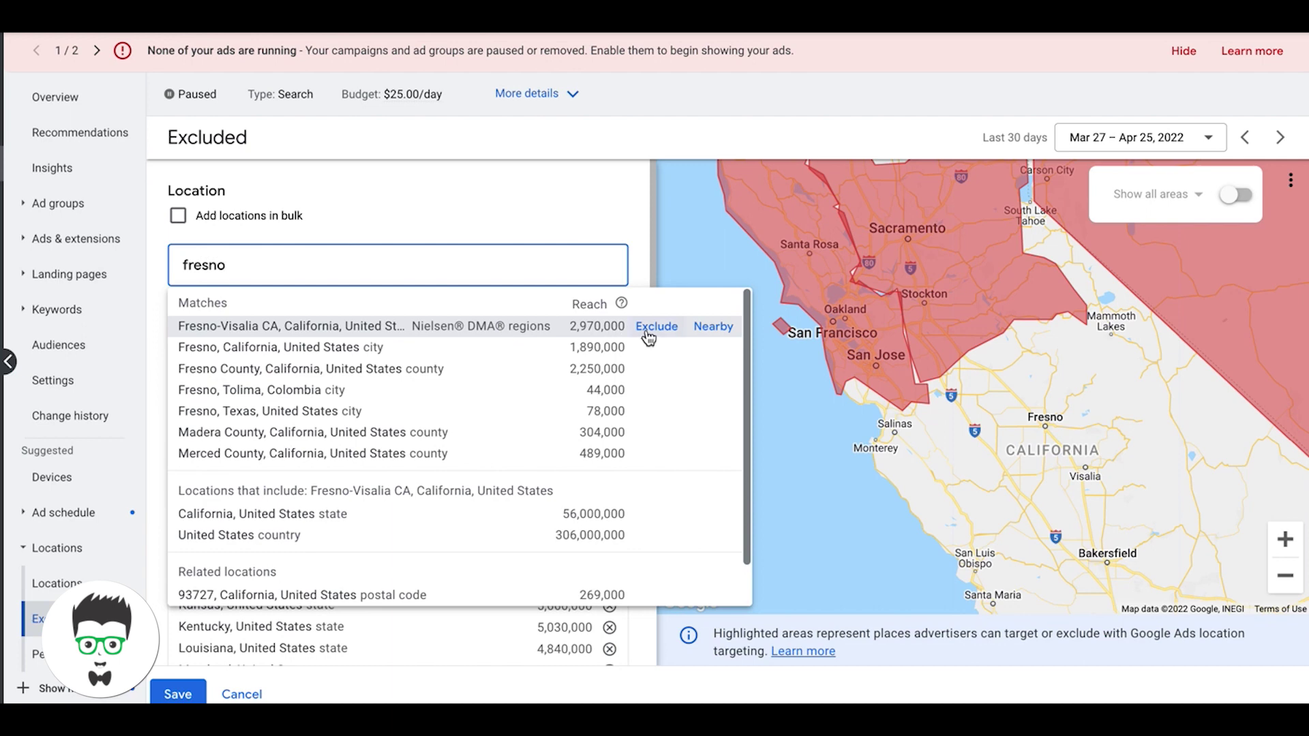
click(649, 334)
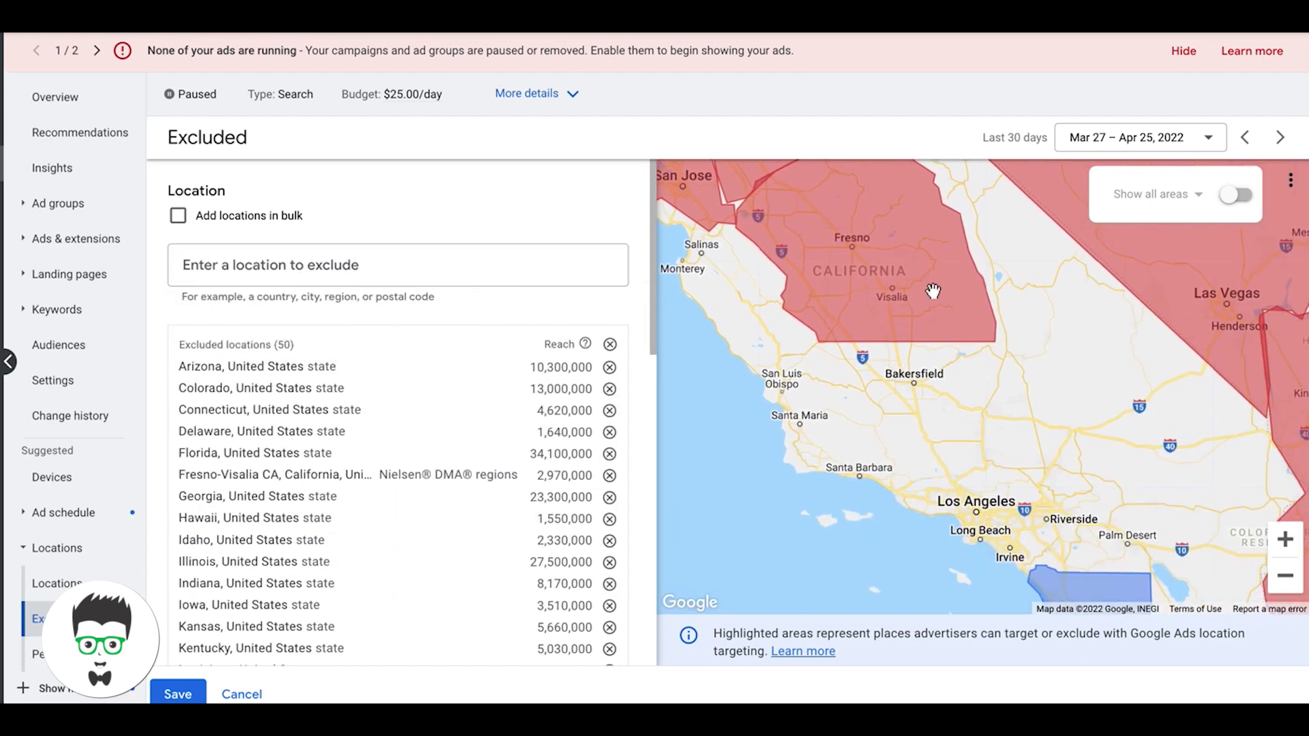
click(334, 271)
text(b)
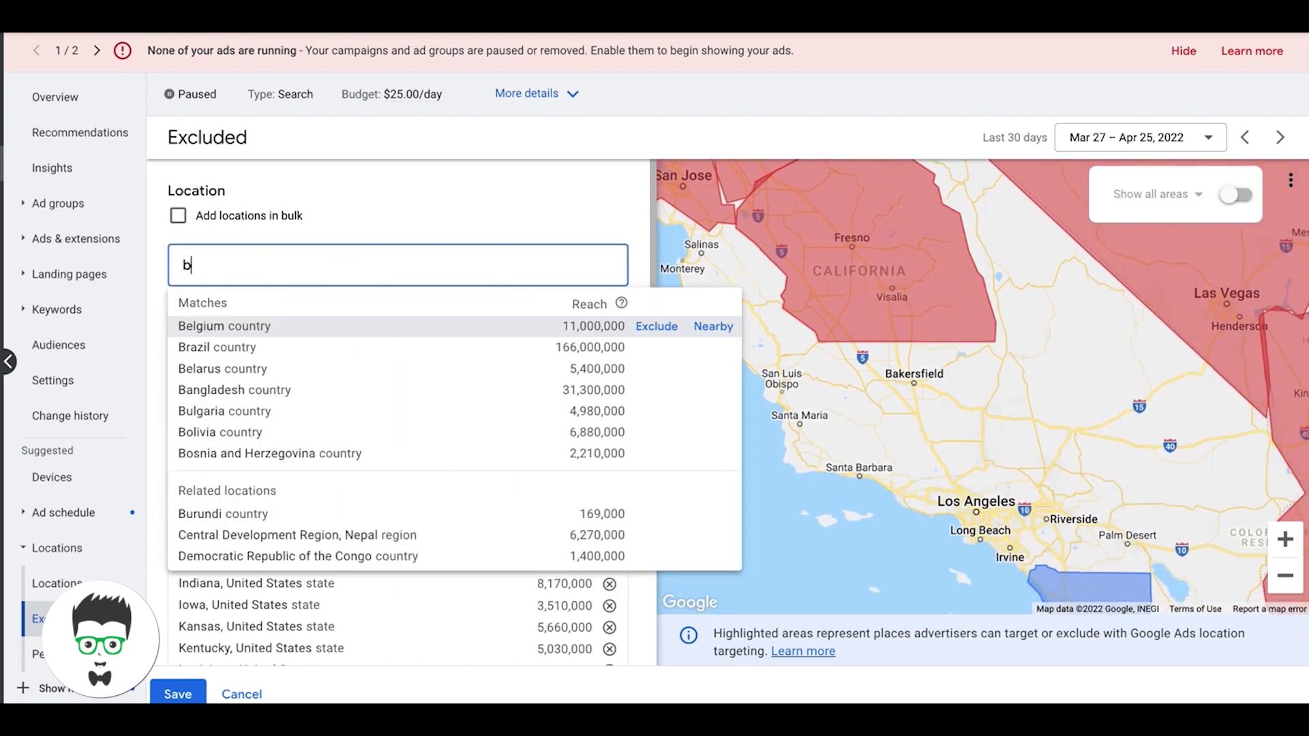
text(akers)
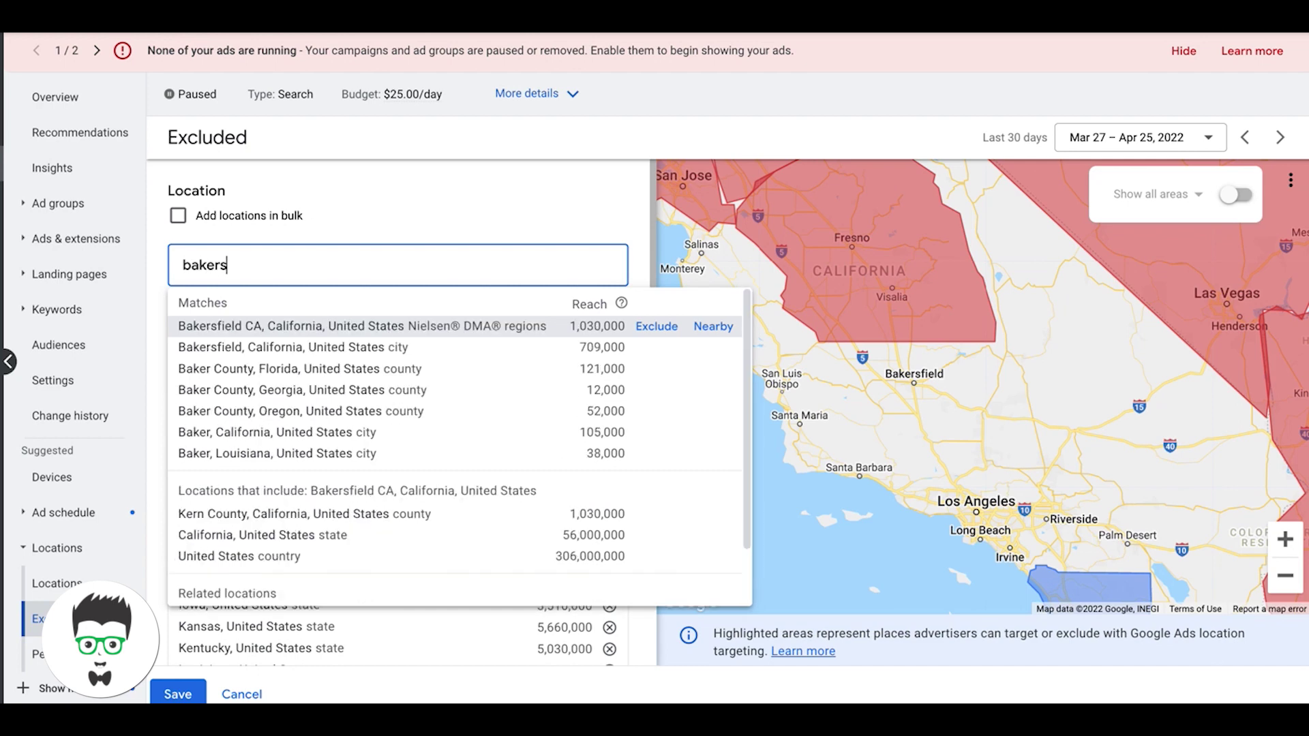
click(649, 326)
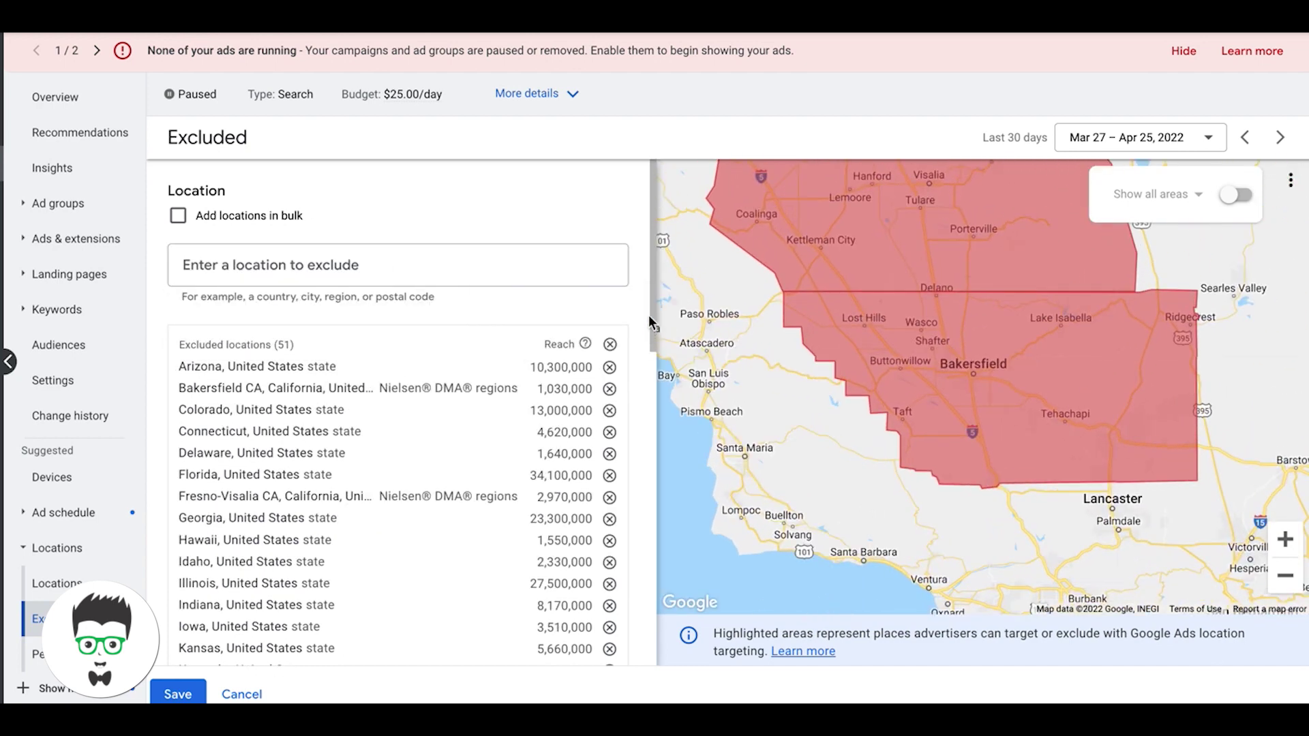
click(1282, 581)
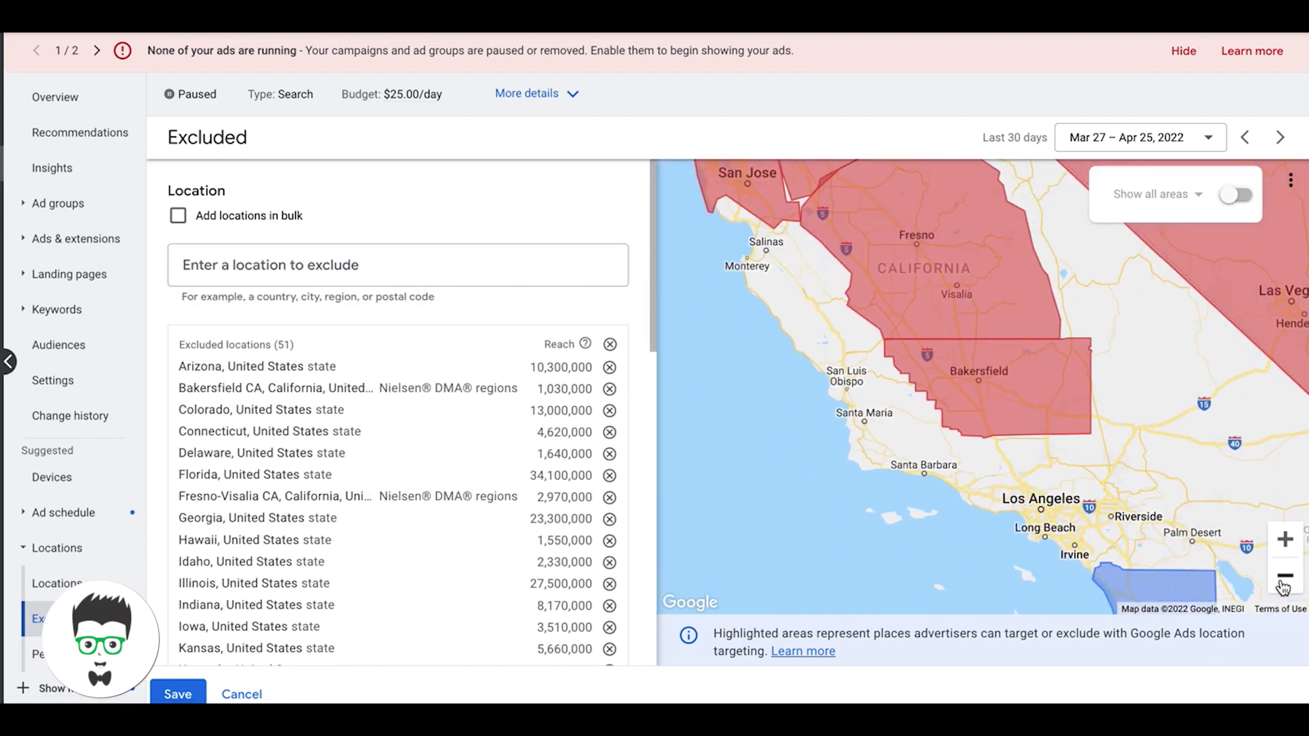
Exclude the Los Angeles CA DMA region and move the map toward Santa Maria.
click(311, 261)
text(la)
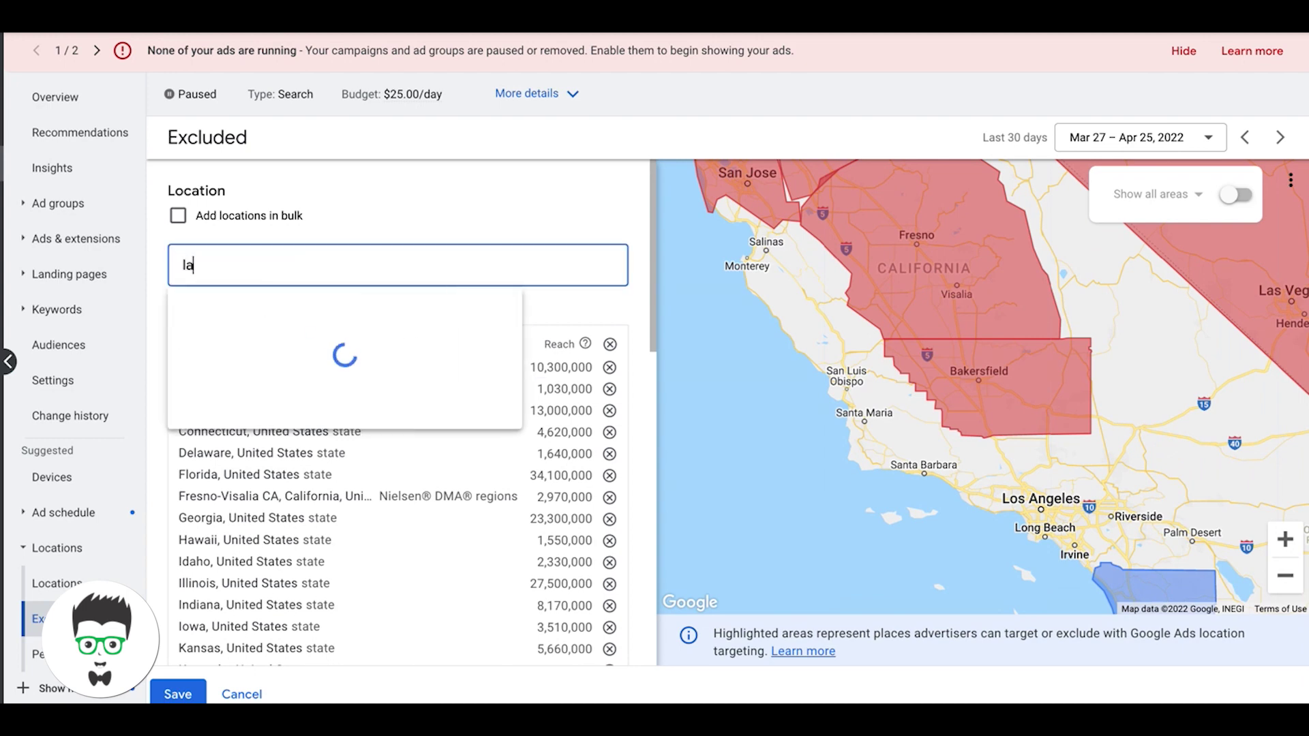
key(BackSpace)
text(o)
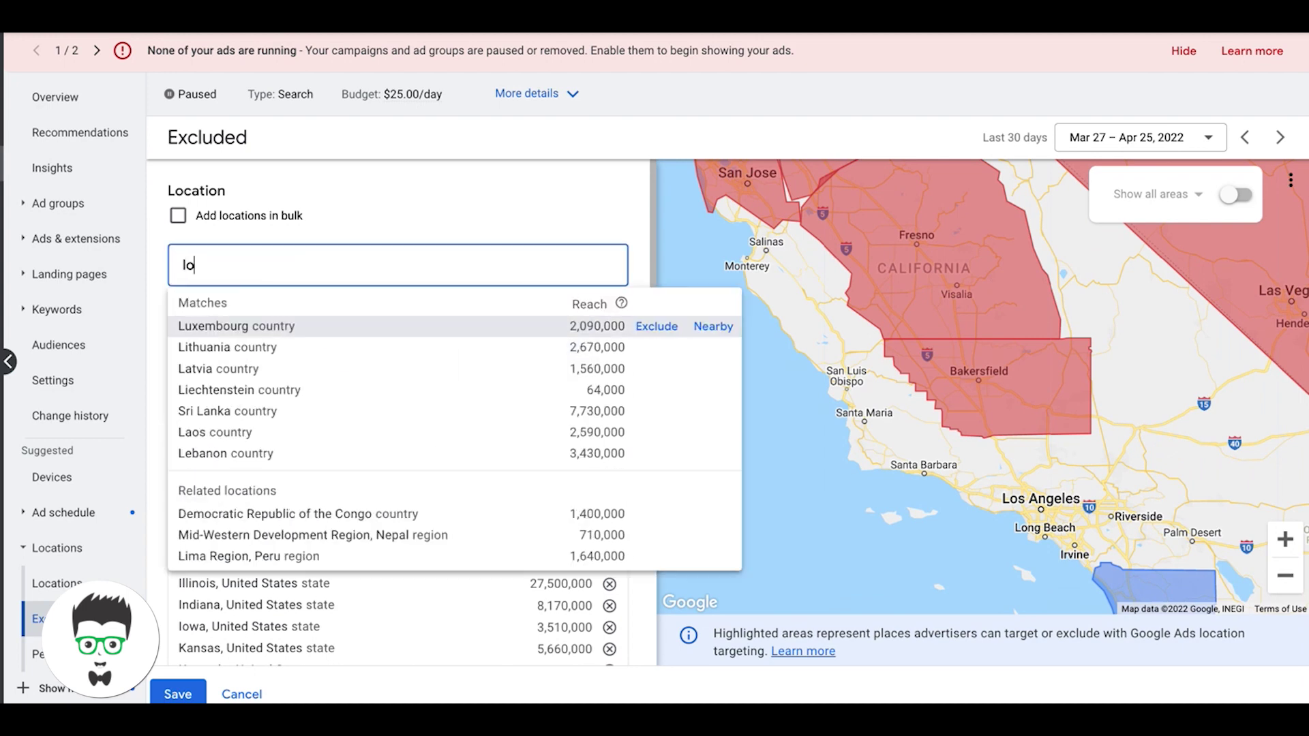
text(s)
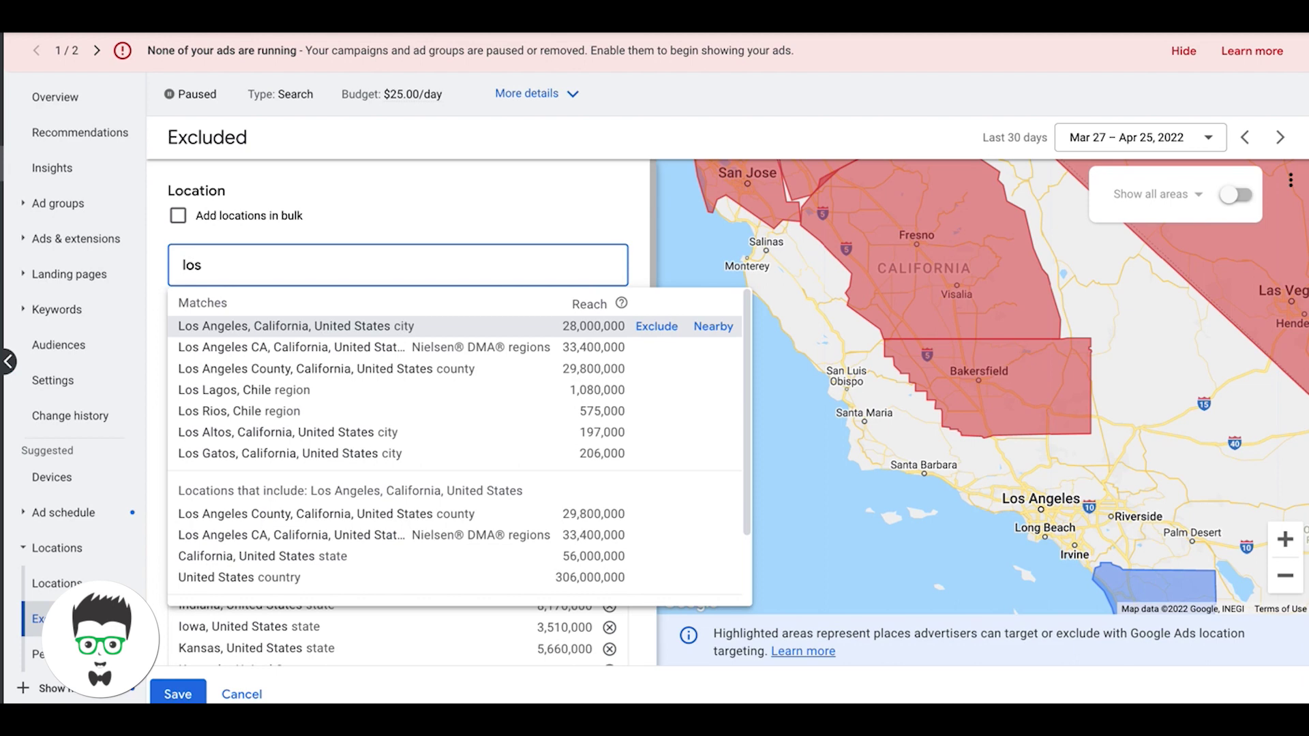
click(654, 348)
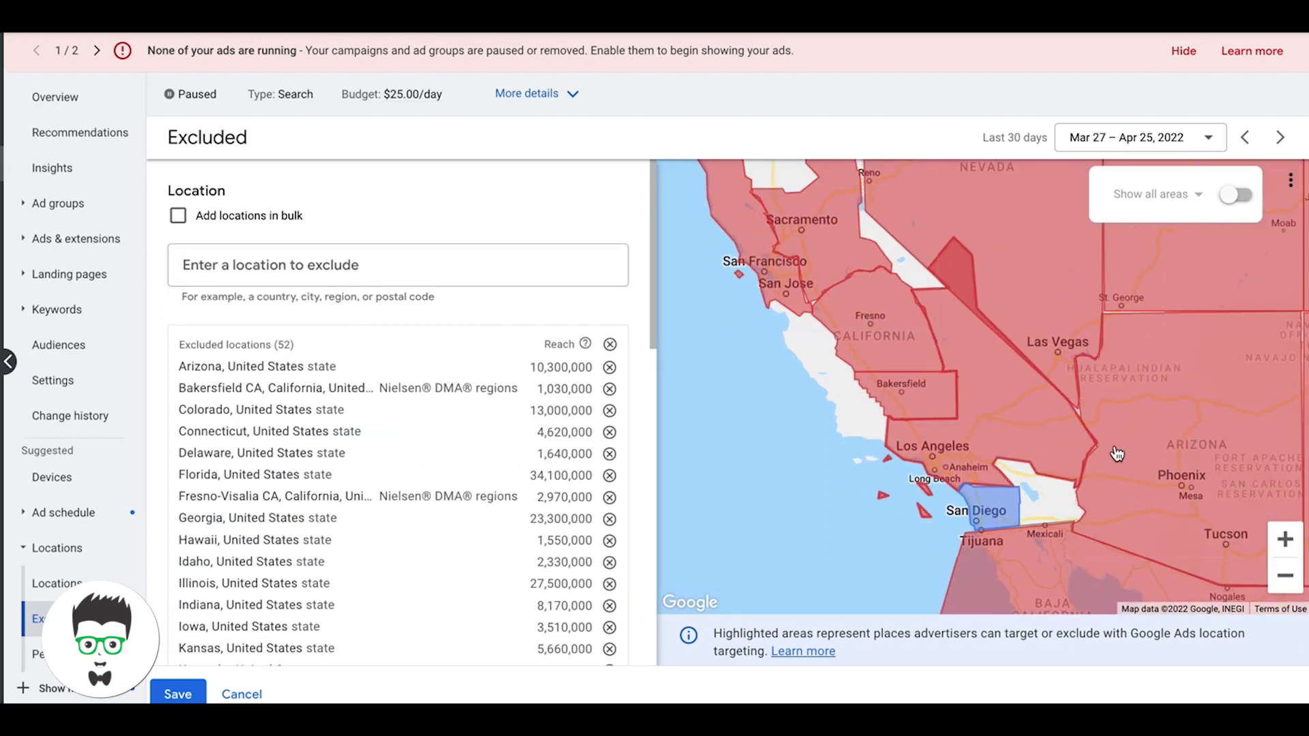
click(1285, 540)
drag(935, 396, 1009, 394)
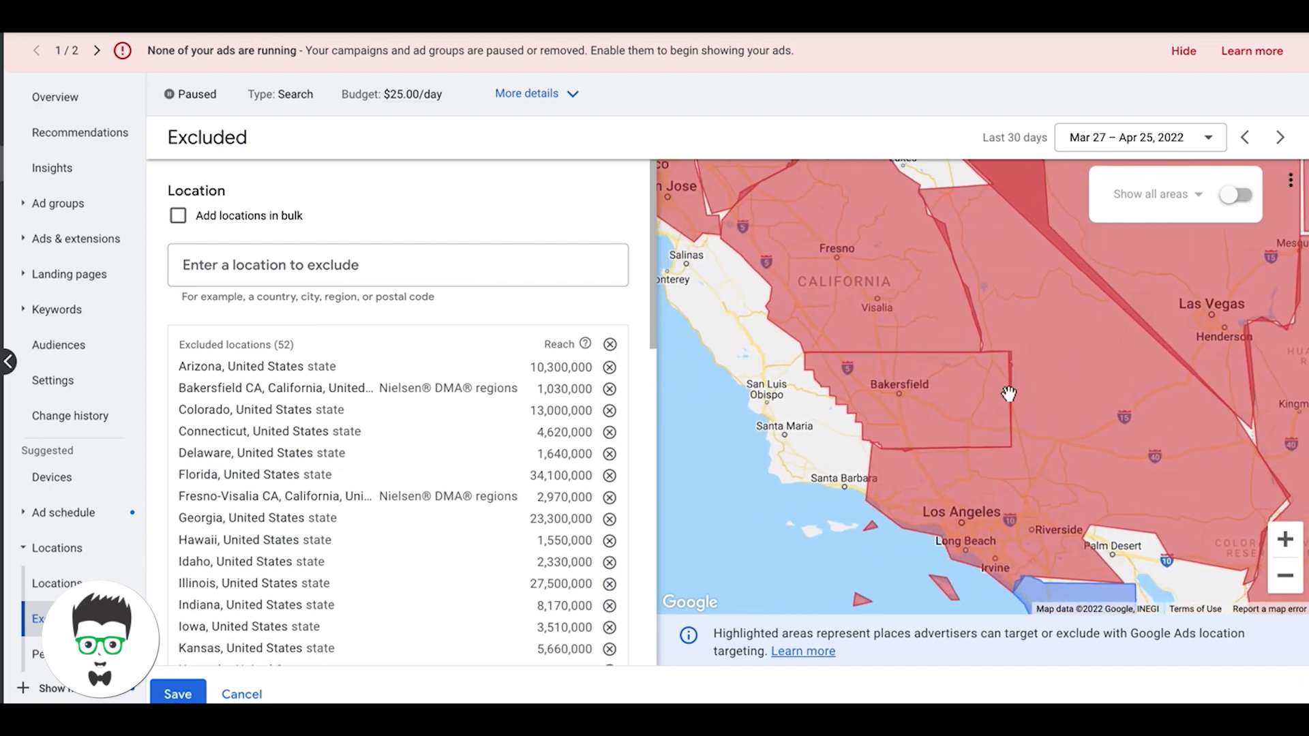
drag(794, 306, 858, 301)
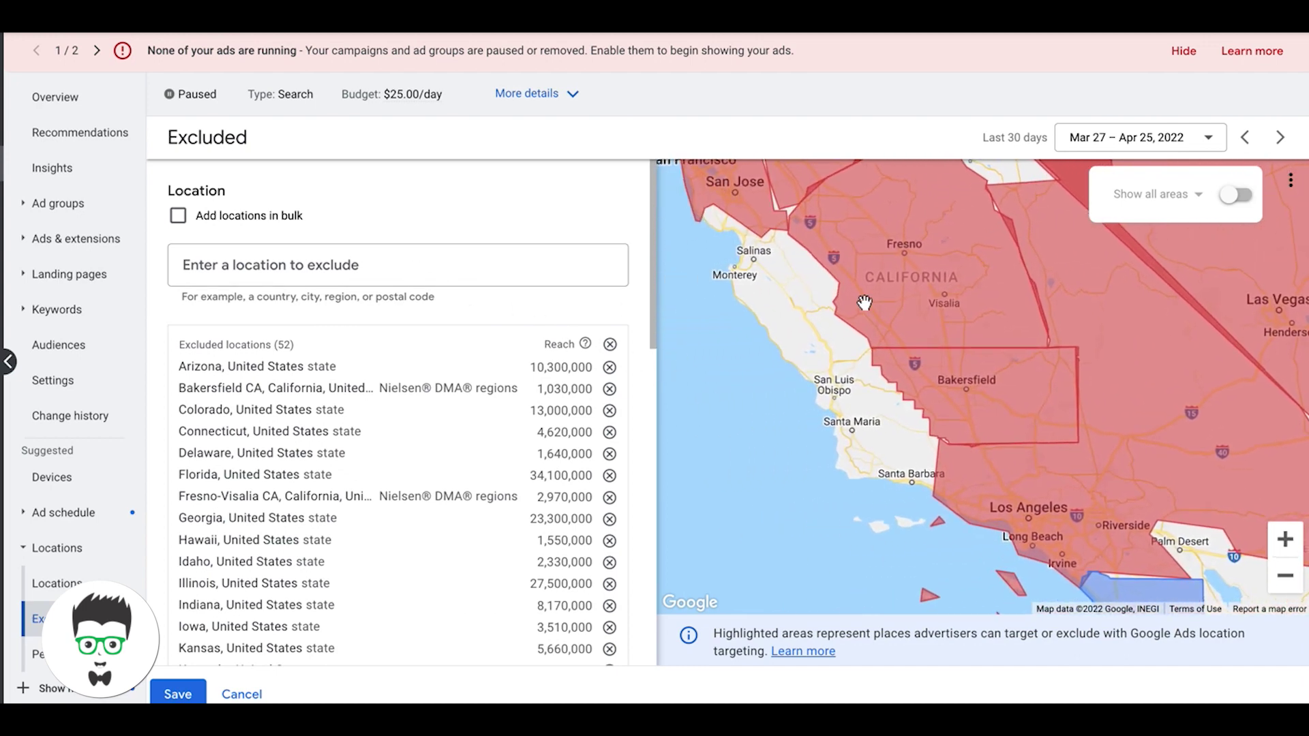
click(312, 253)
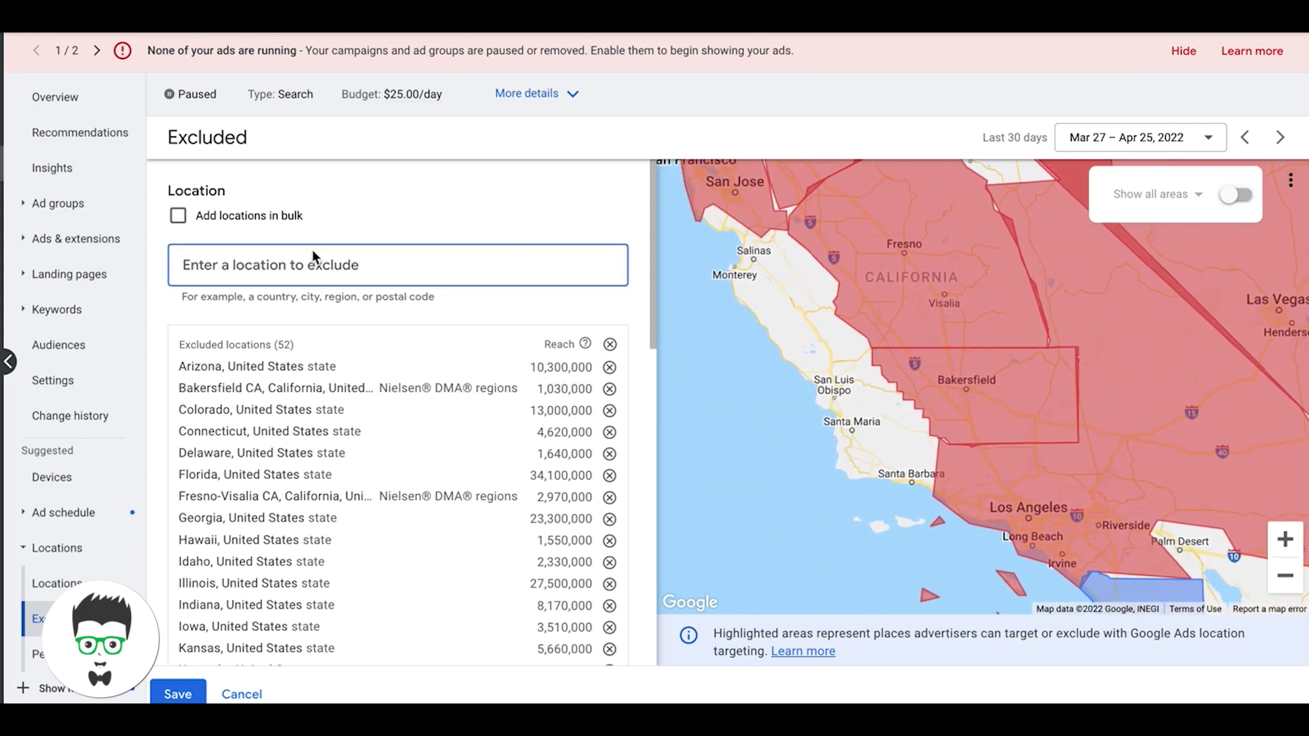
Exclude the city of Santa Maria, California, then zoom out toward Los Angeles and San Diego.
text(santa maria)
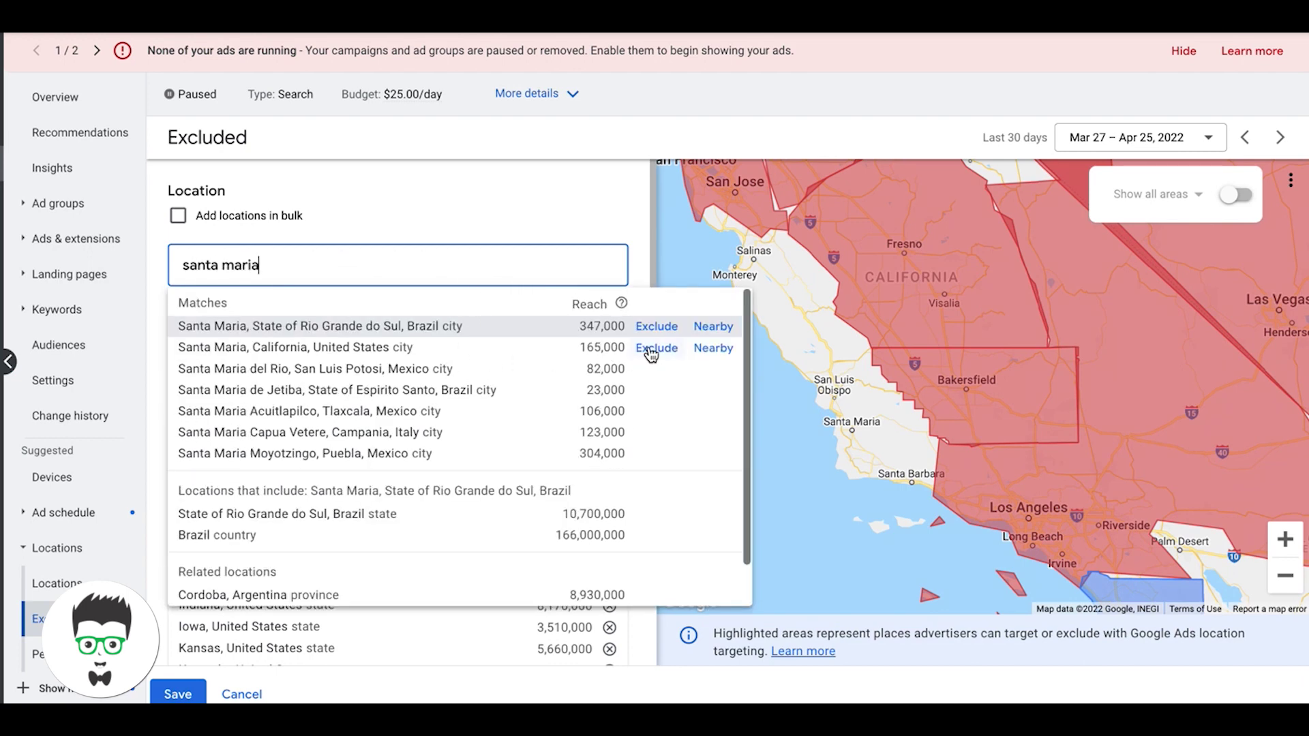
click(651, 351)
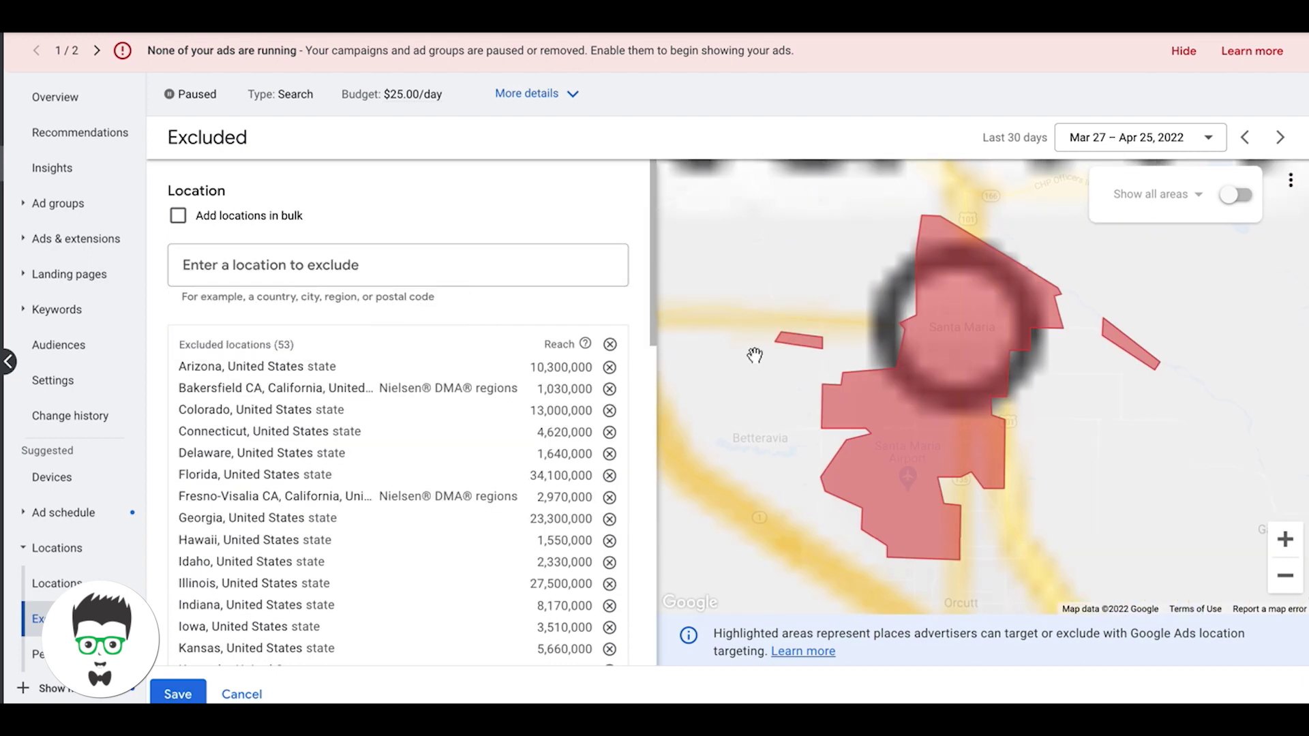
click(1285, 579)
click(1286, 578)
click(1286, 578)
click(1286, 578)
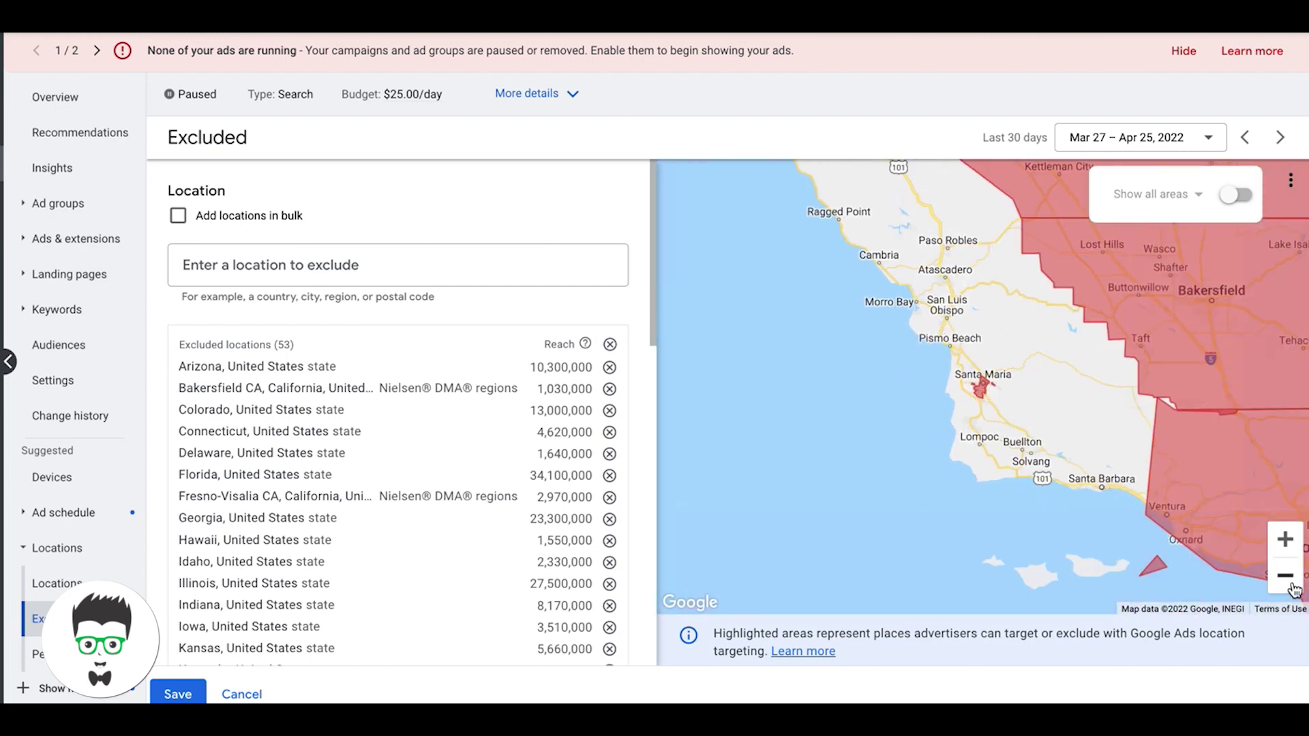
click(1295, 585)
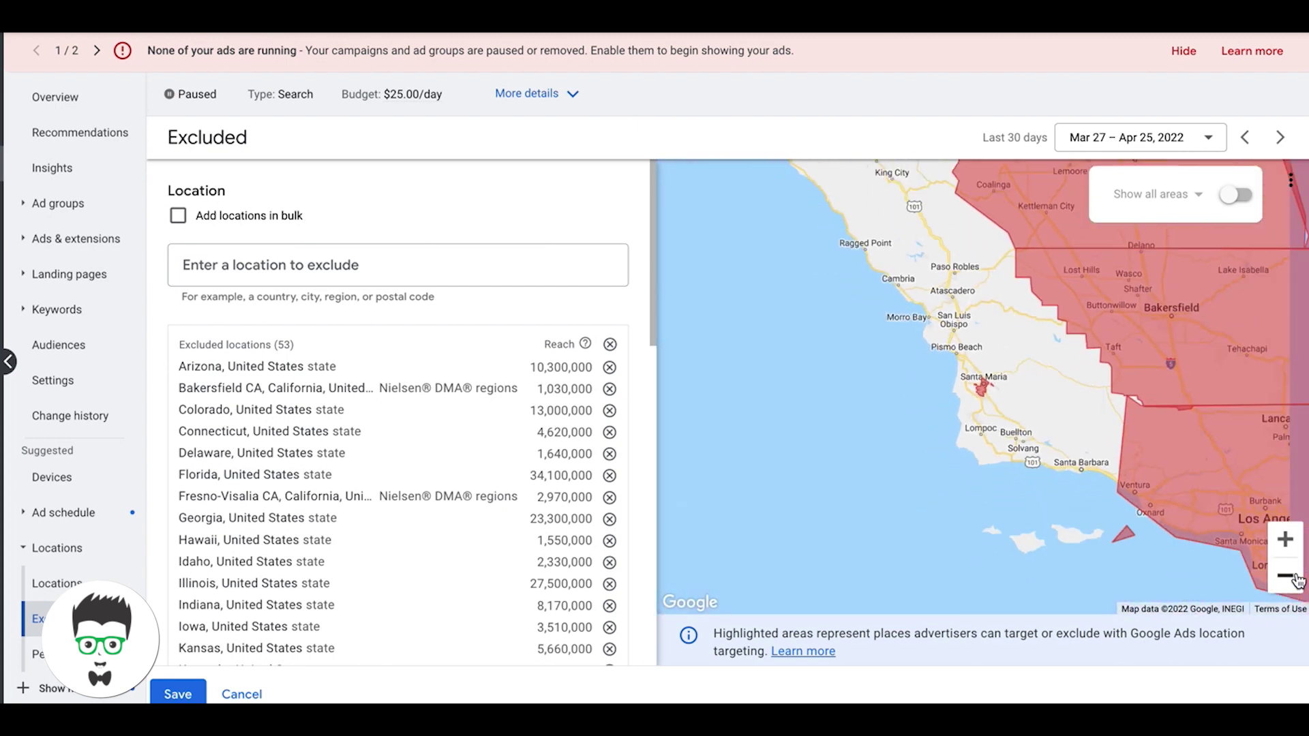
drag(988, 470, 625, 333)
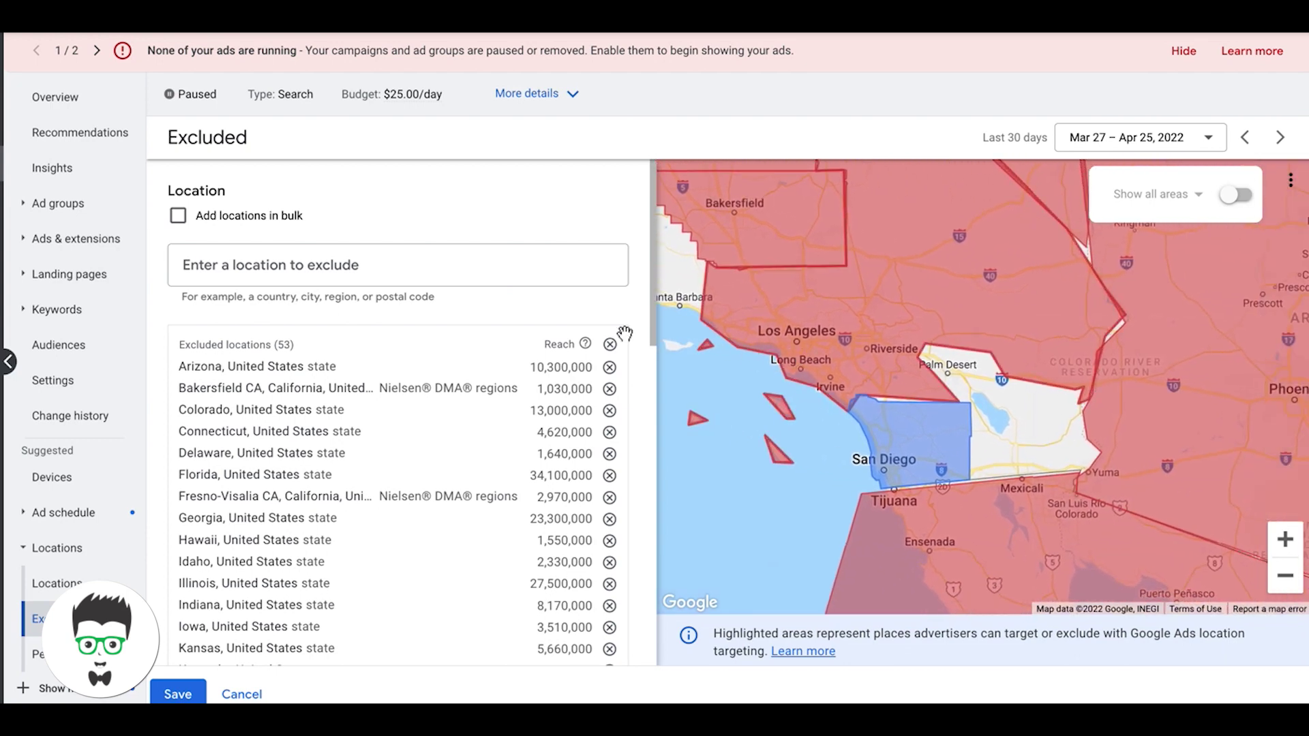
Exclude the Palm Springs CA DMA region, bringing exclusions to 54.
click(293, 268)
text(palm dese)
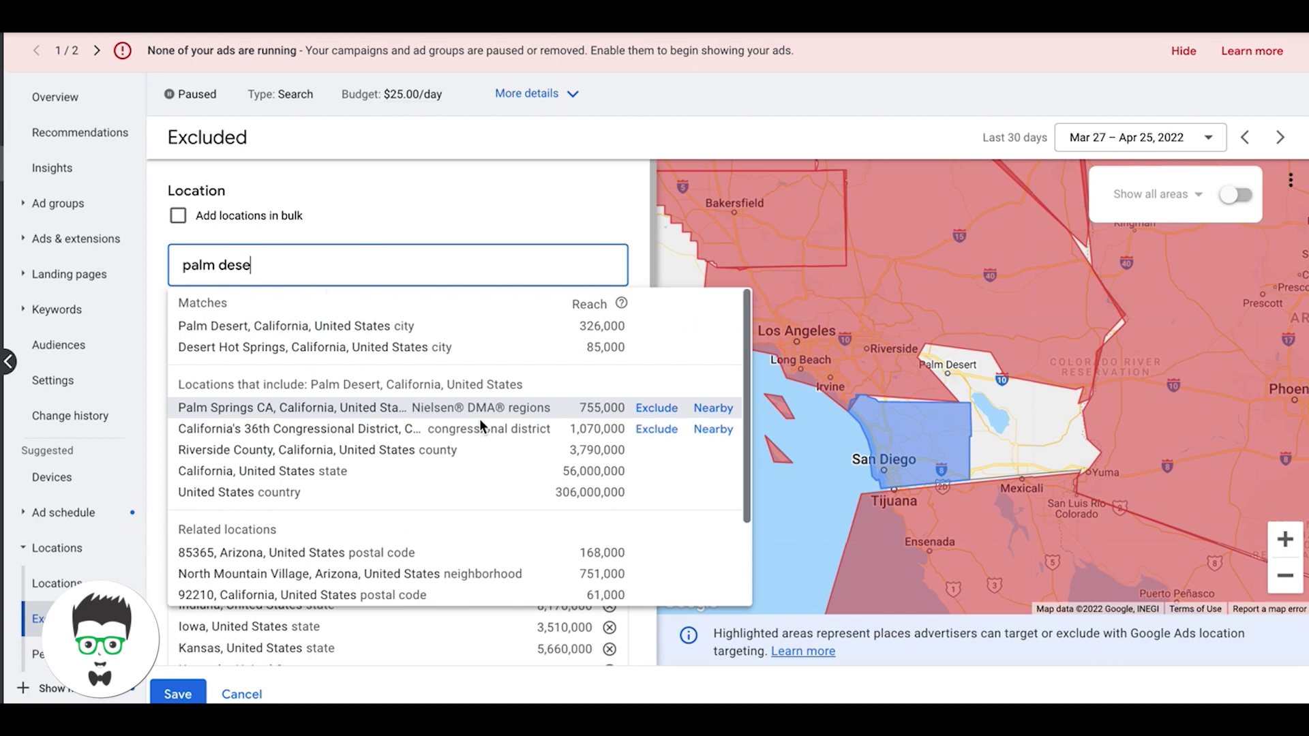
click(653, 409)
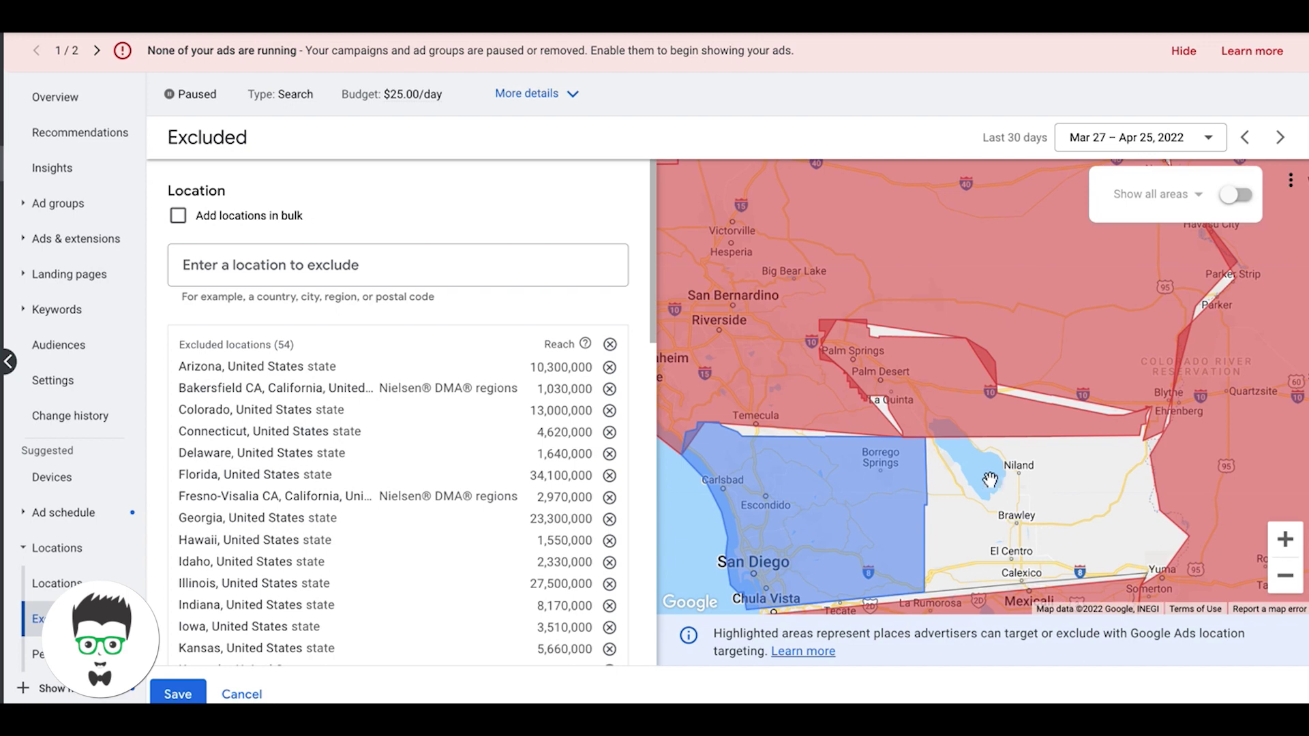
drag(990, 480, 990, 297)
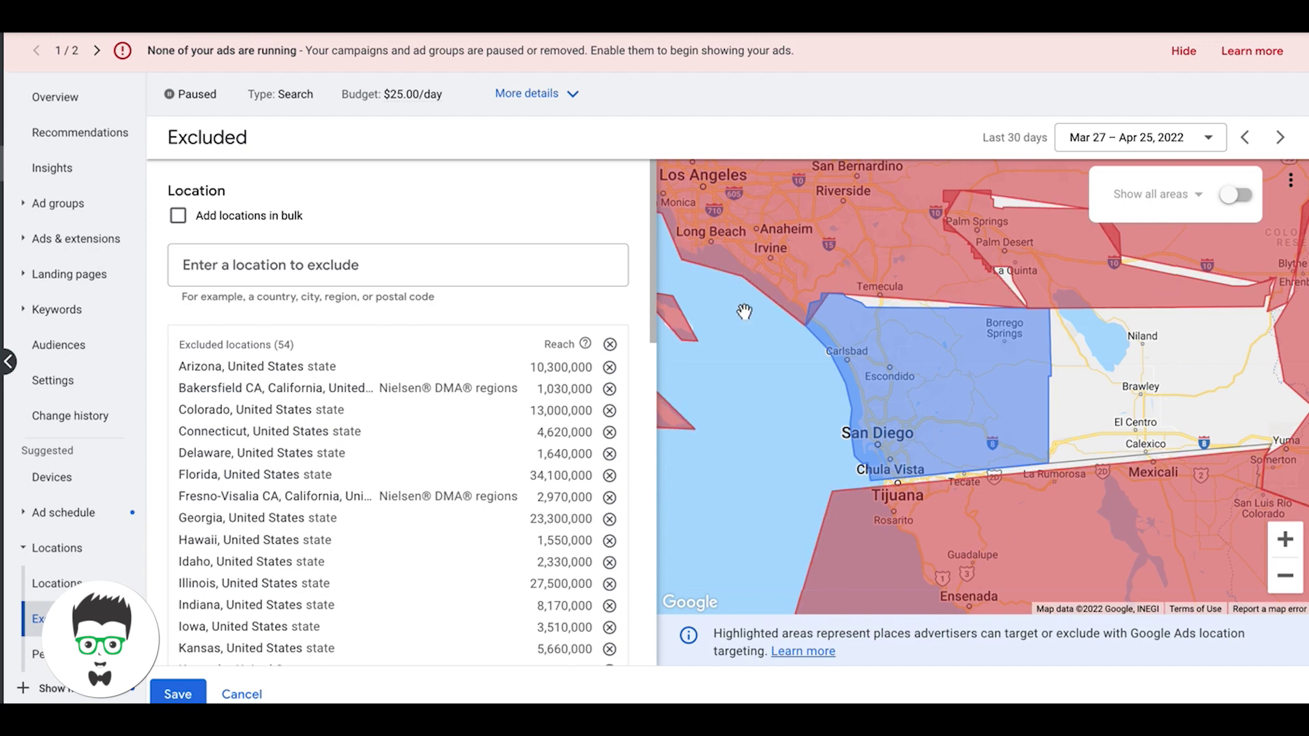
drag(864, 319, 868, 397)
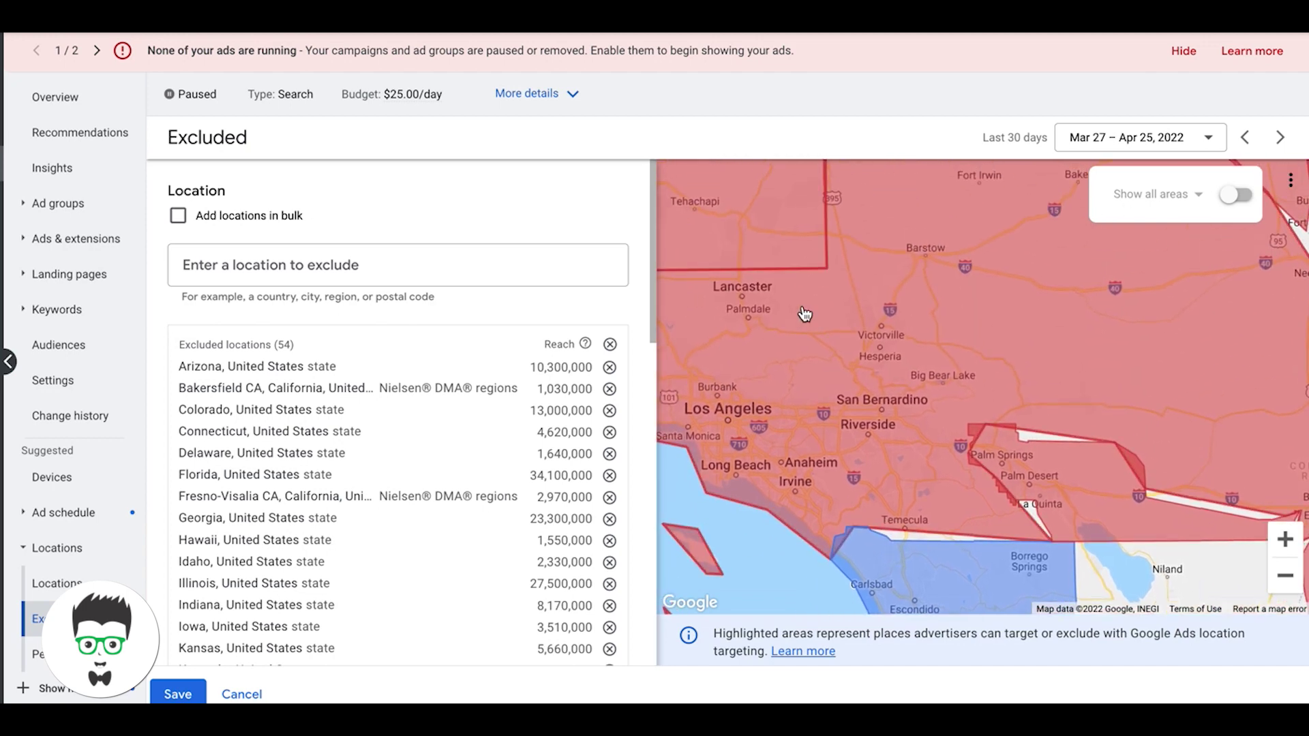
drag(1066, 364, 1016, 204)
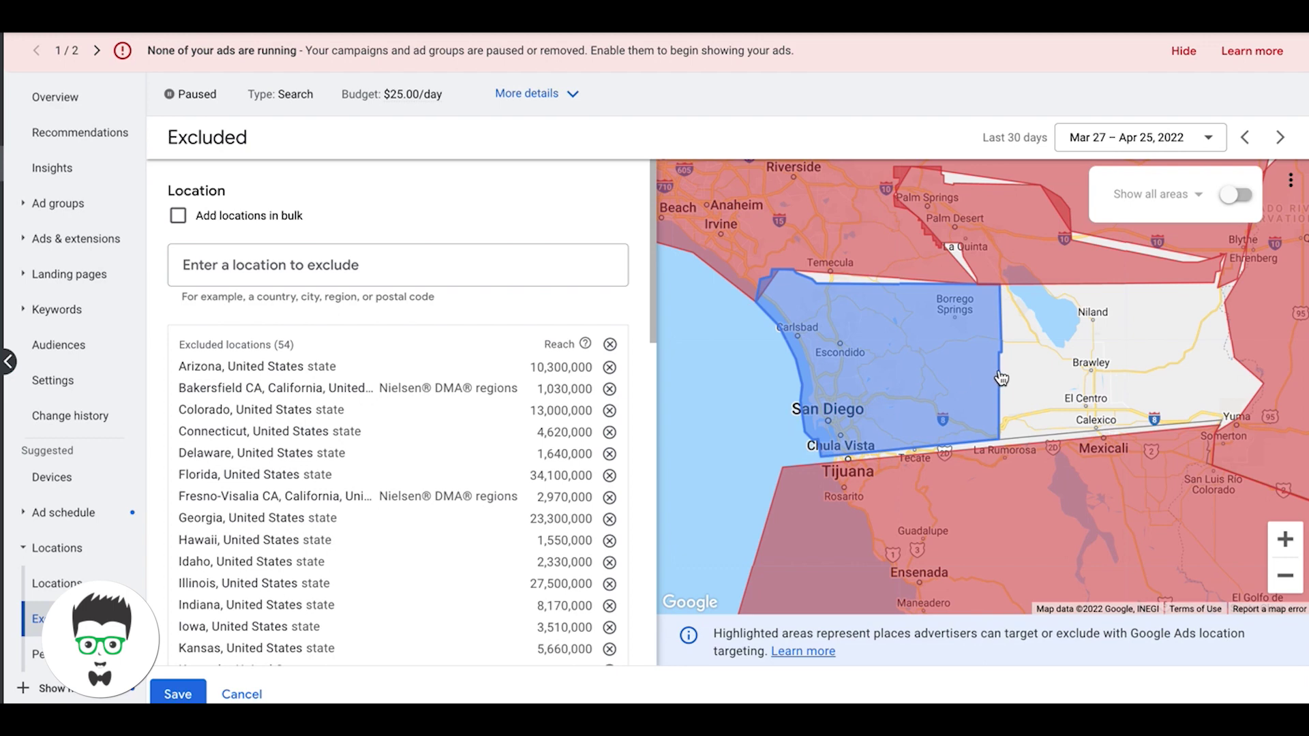
drag(890, 310, 950, 369)
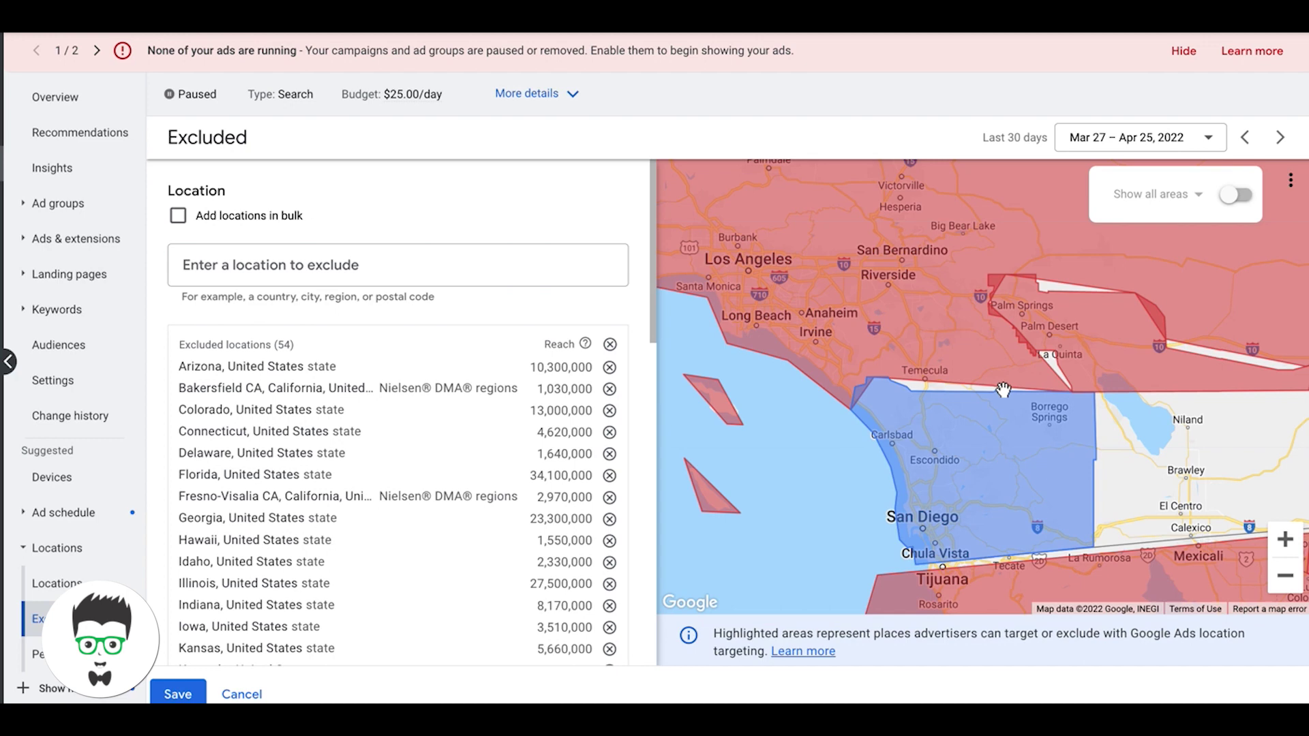
drag(1003, 389, 1014, 331)
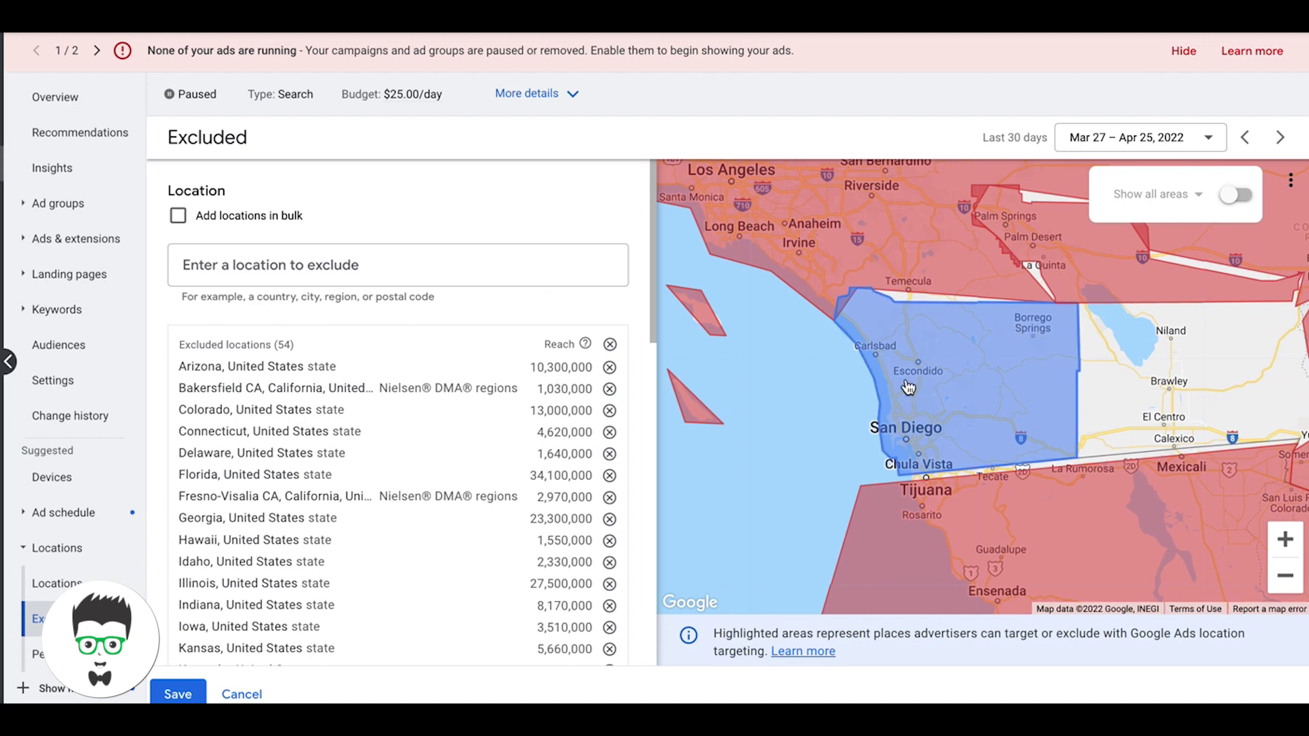
drag(905, 388, 900, 319)
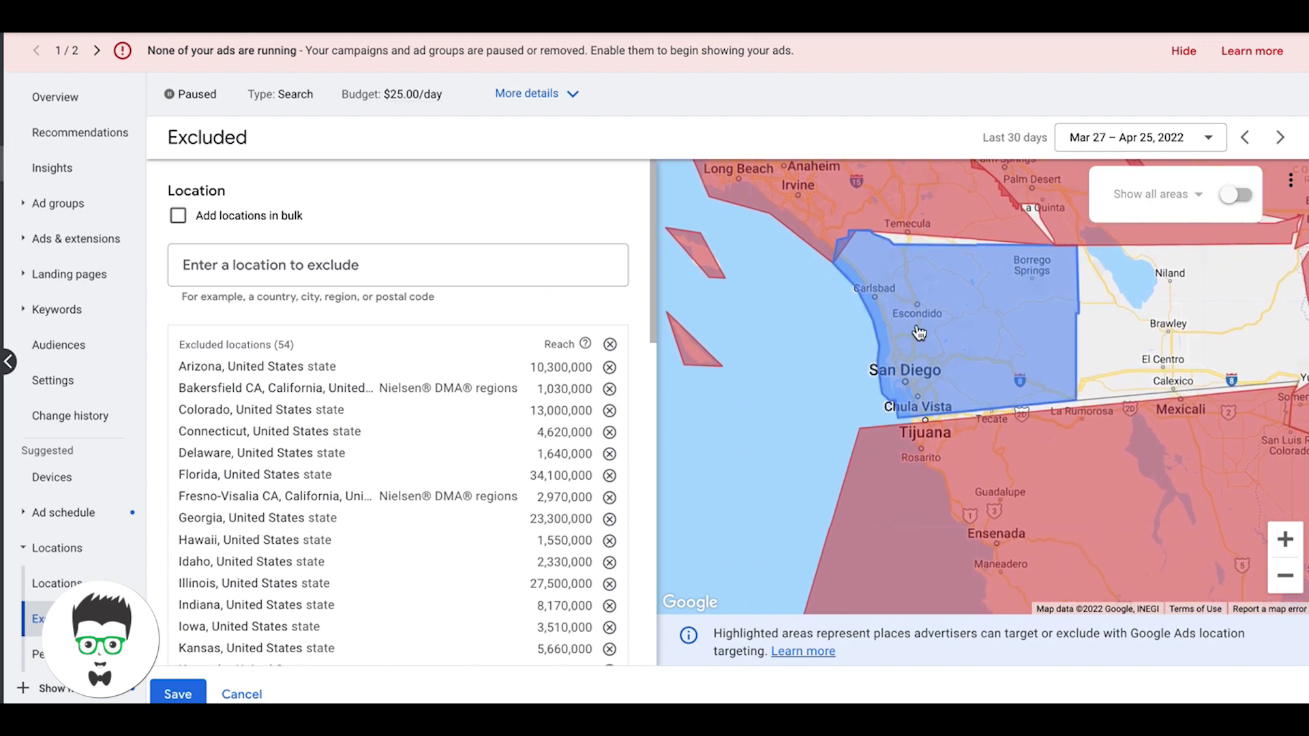
drag(851, 301, 902, 399)
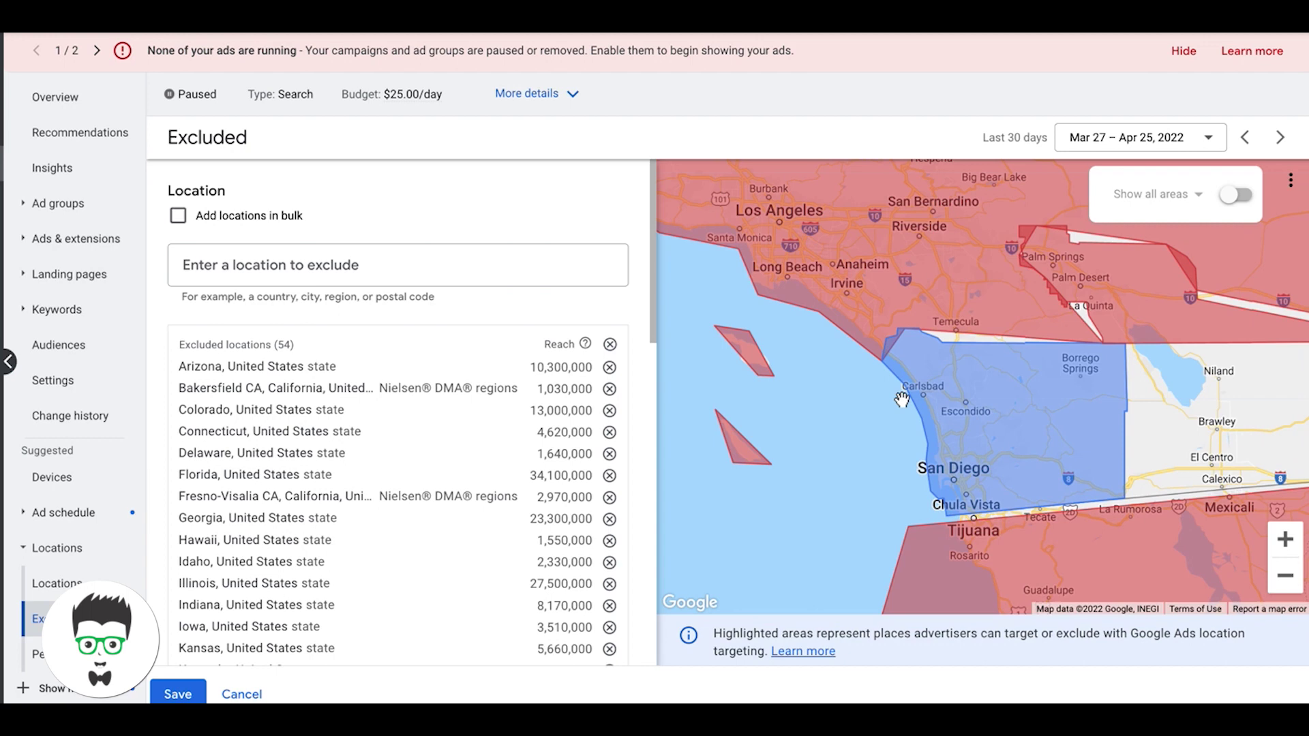